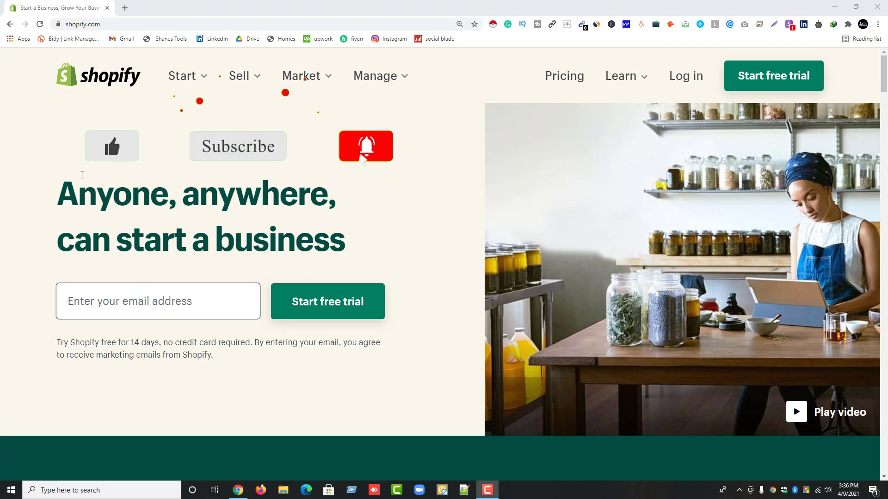
# Step: Enter the email address on the Shopify home page and start the free trial
pyautogui.click(118, 24)
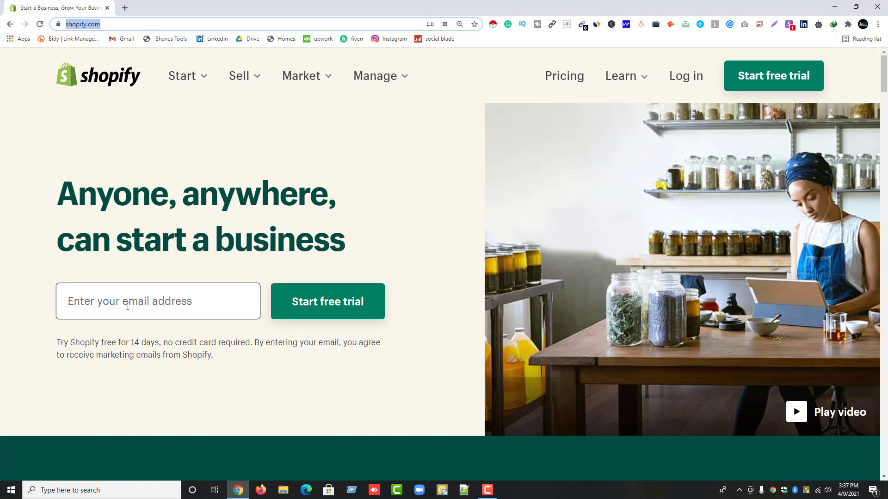
pyautogui.click(105, 305)
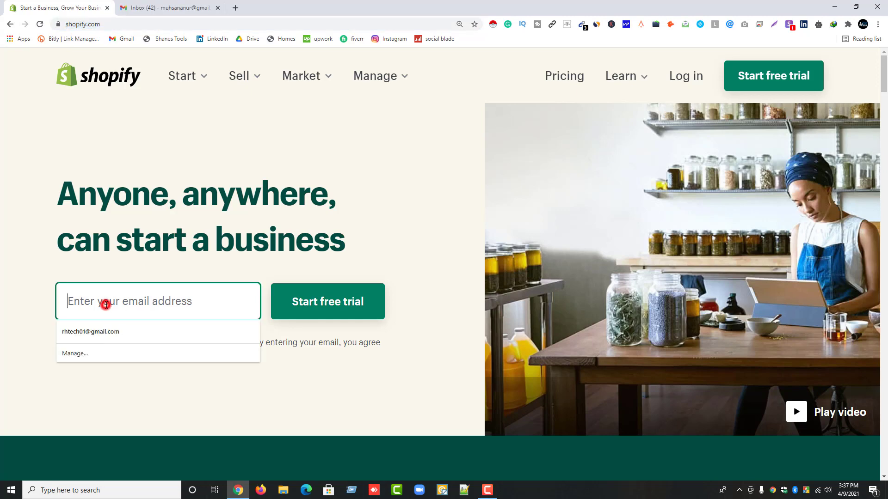
pyautogui.rightClick(106, 306)
pyautogui.click(131, 373)
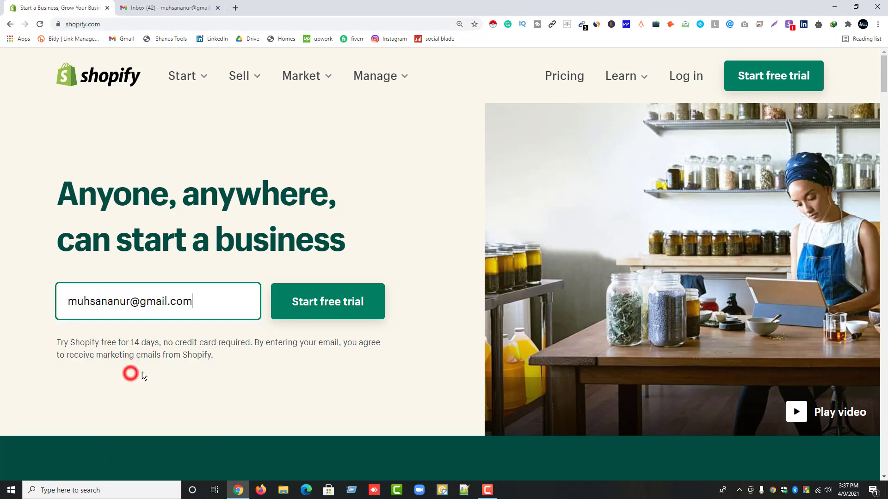
pyautogui.click(323, 310)
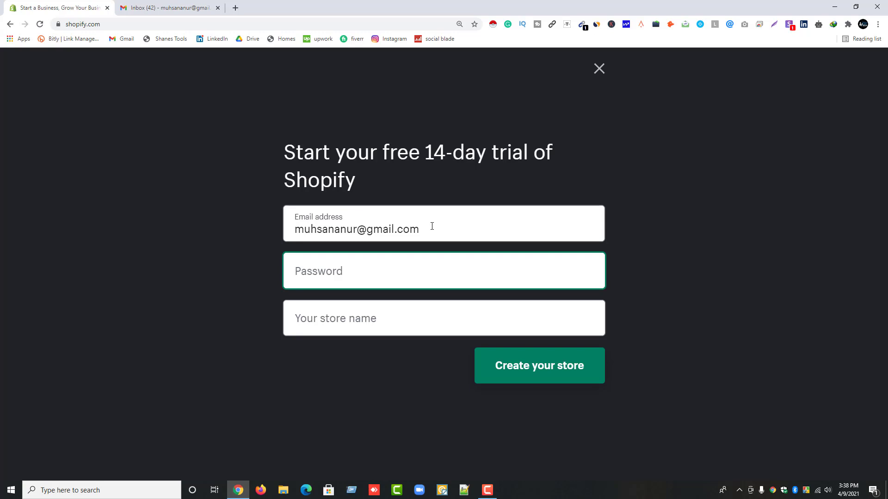
# Step: Enter the account password in the free trial sign-up form
pyautogui.click(330, 271)
pyautogui.click(224, 273)
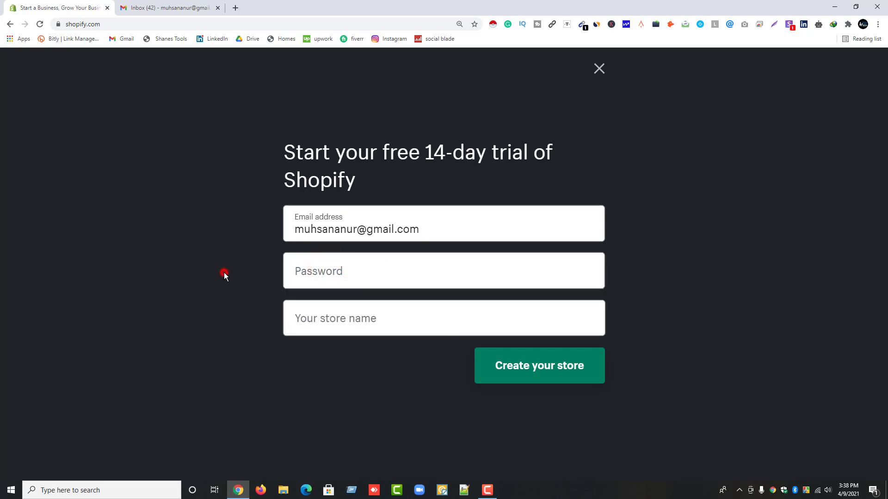
pyautogui.click(328, 279)
pyautogui.write('••')
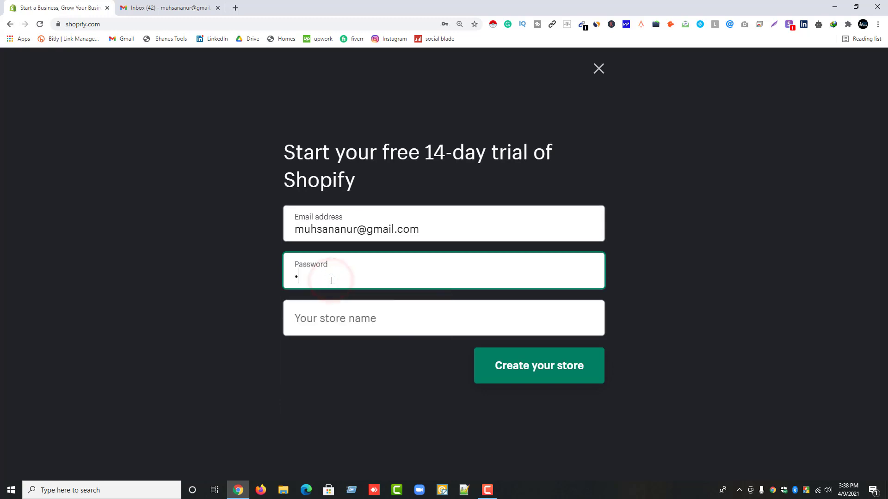
pyautogui.press('BackSpace')
pyautogui.press('BackSpace')
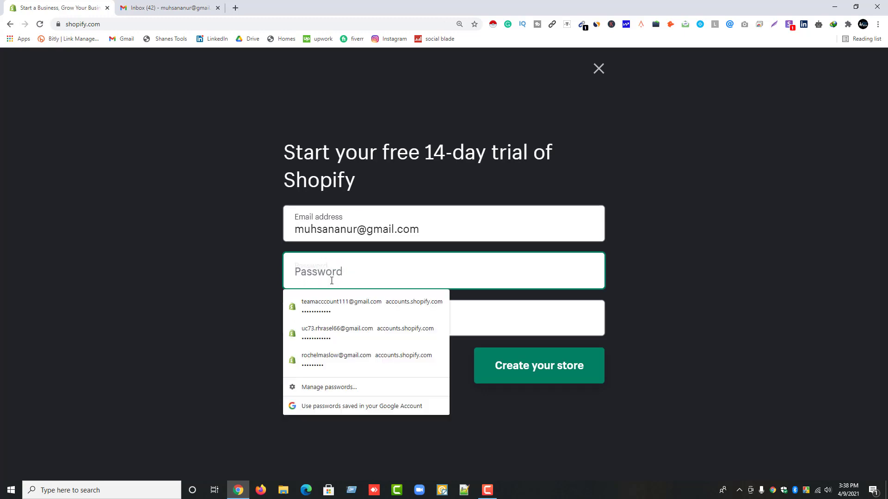
pyautogui.write('••••••')
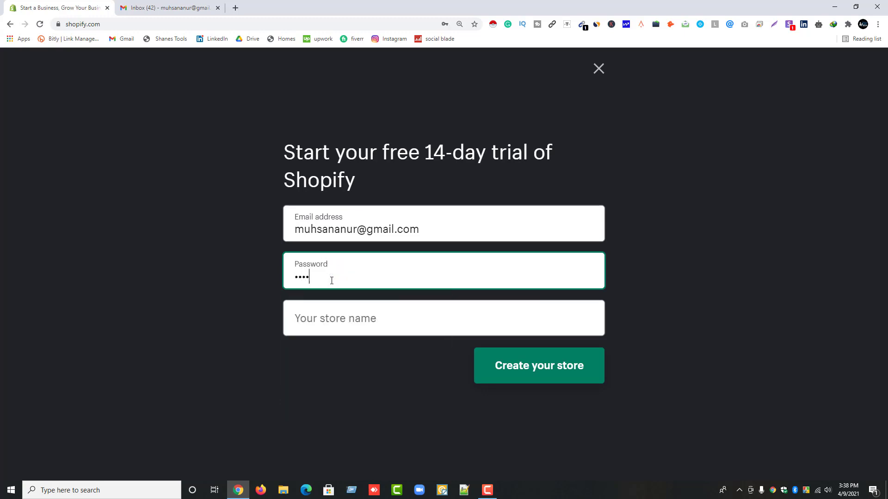
pyautogui.write('••••••')
# Step: Name the store "rh tech06" and submit the form to create it
pyautogui.click(340, 318)
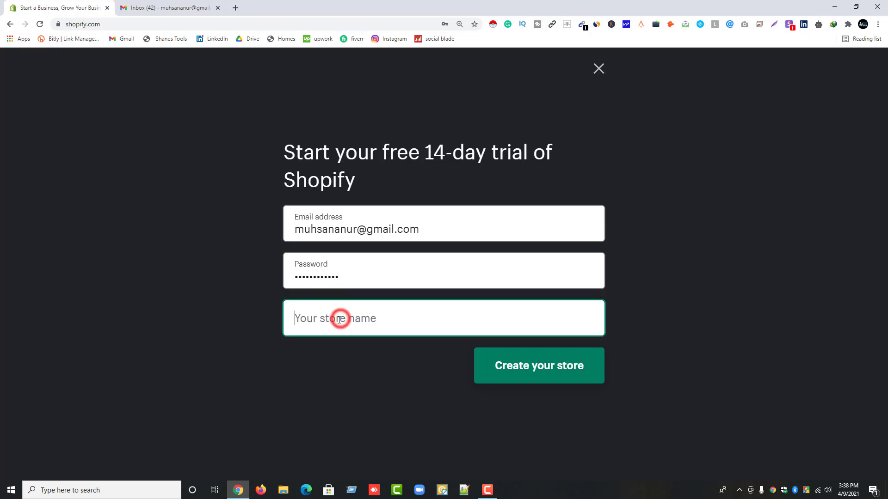
pyautogui.write('r')
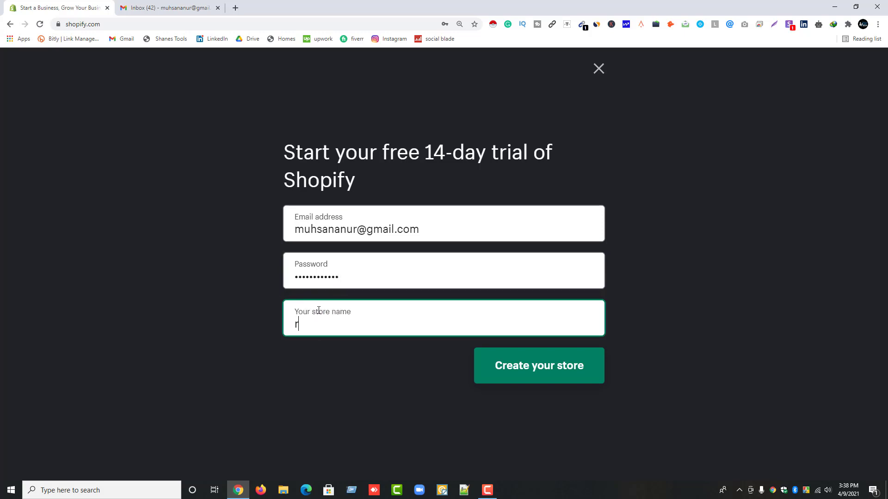
pyautogui.write('h tech')
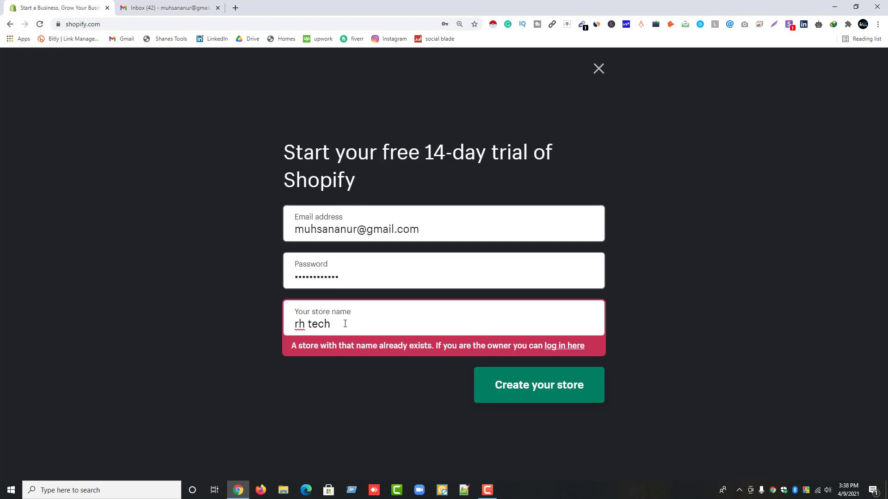
pyautogui.write('06')
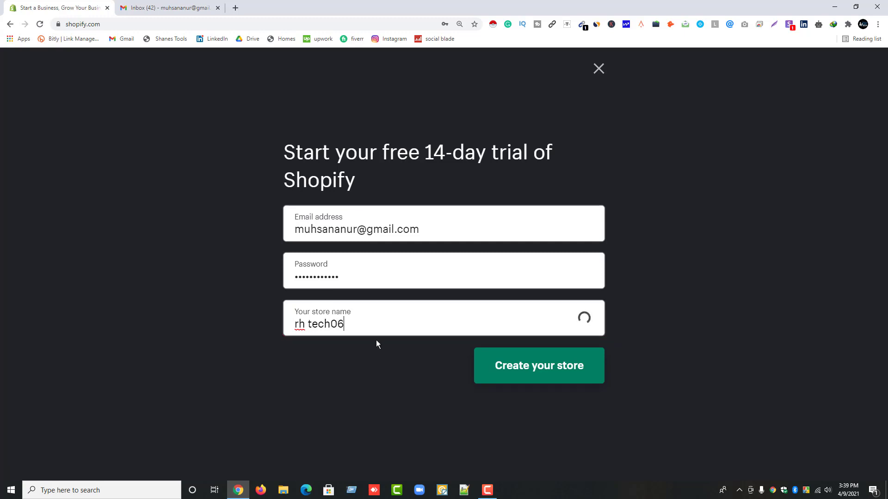
pyautogui.click(516, 374)
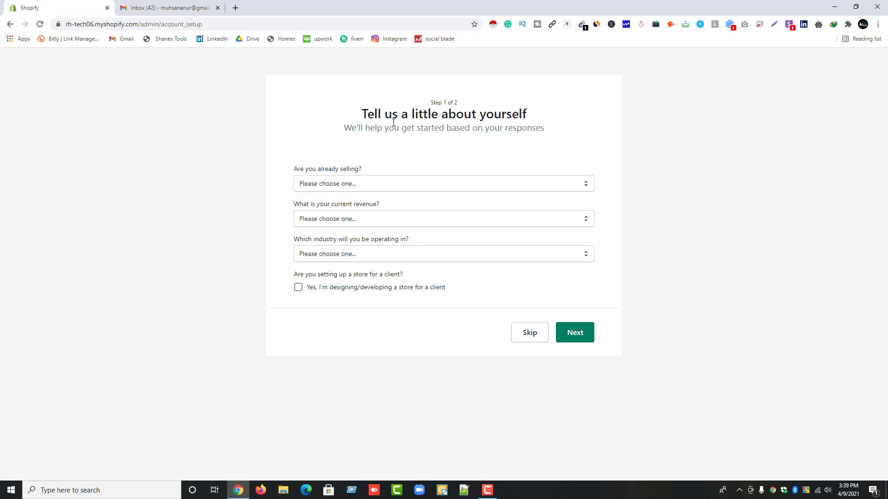
# Step: Answer the selling questions with "I'm not selling products yet" and "No, I'm just playing around with Shopify"
pyautogui.click(370, 182)
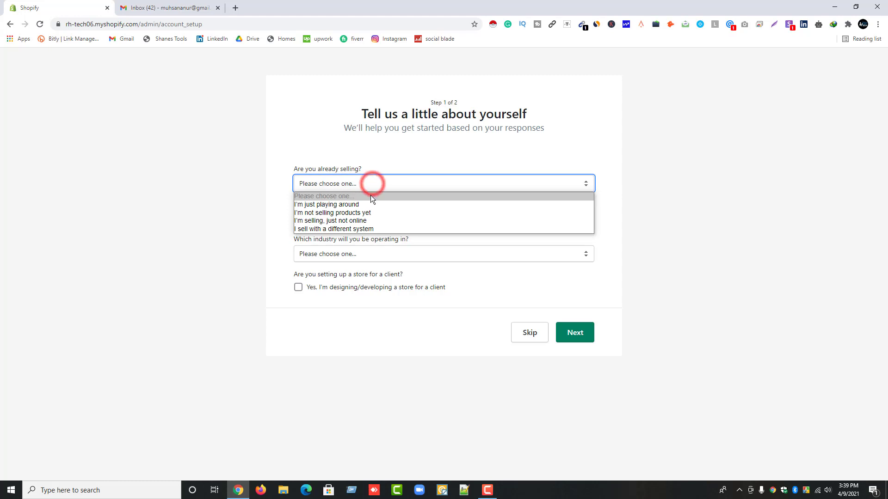
pyautogui.click(351, 212)
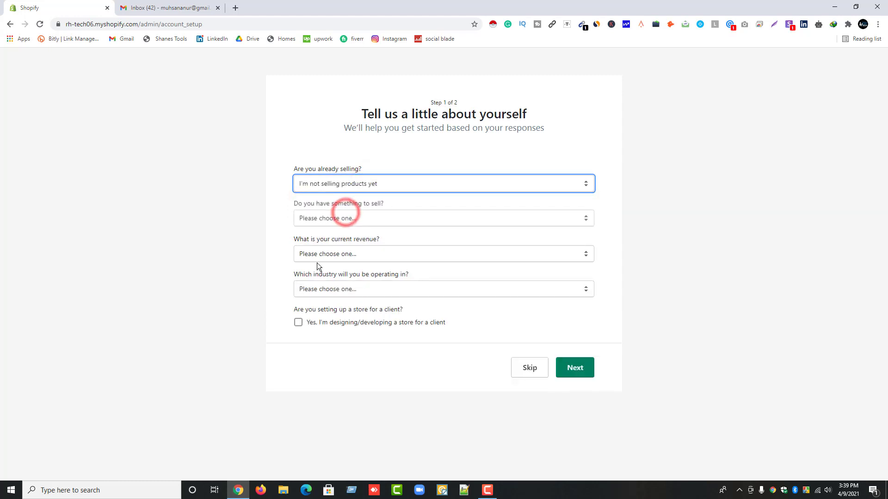
pyautogui.click(336, 221)
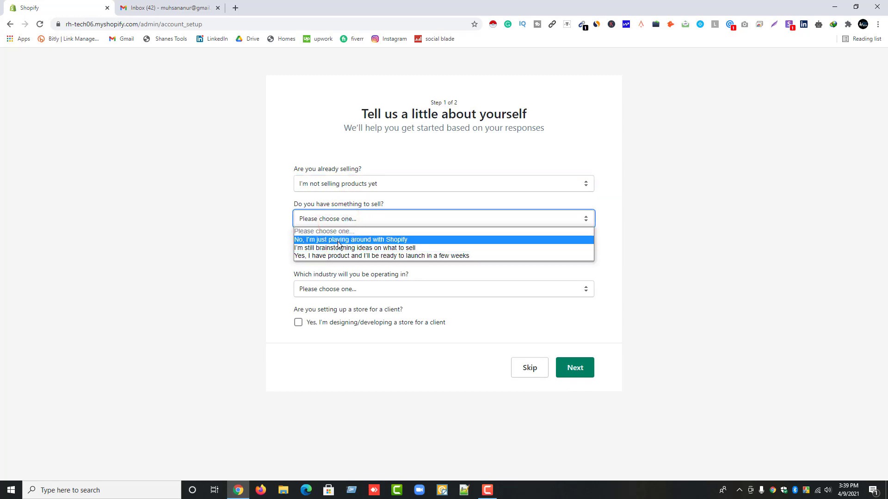
pyautogui.click(359, 240)
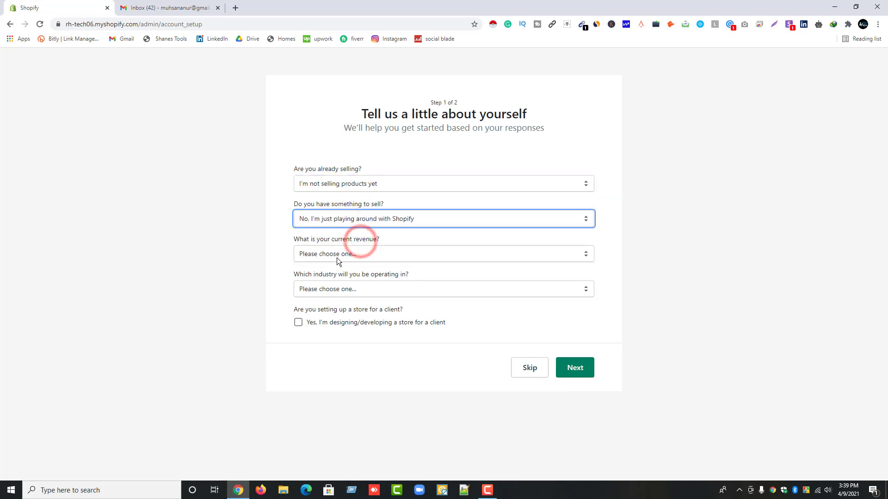
# Step: Set revenue to ৳5,000 BDT to ৳50,000 BDT and industry to Electronics, mark the store as developed for a client, and continue
pyautogui.click(338, 255)
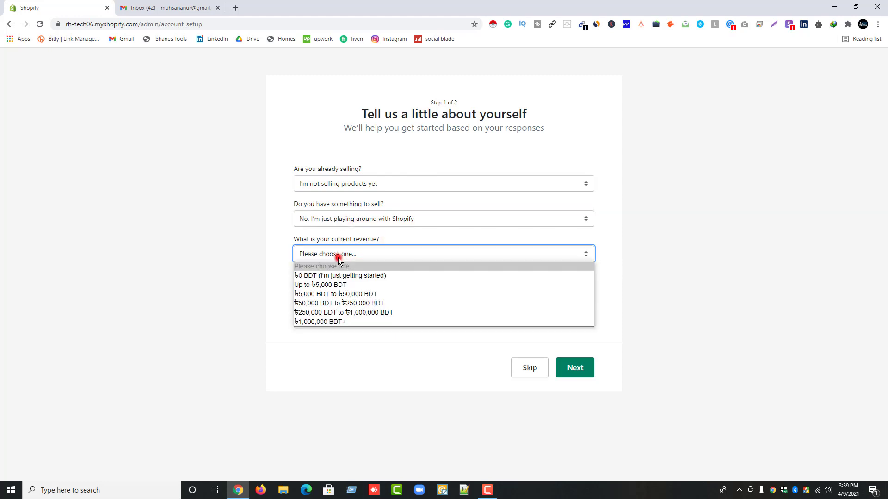
pyautogui.click(342, 294)
pyautogui.click(339, 291)
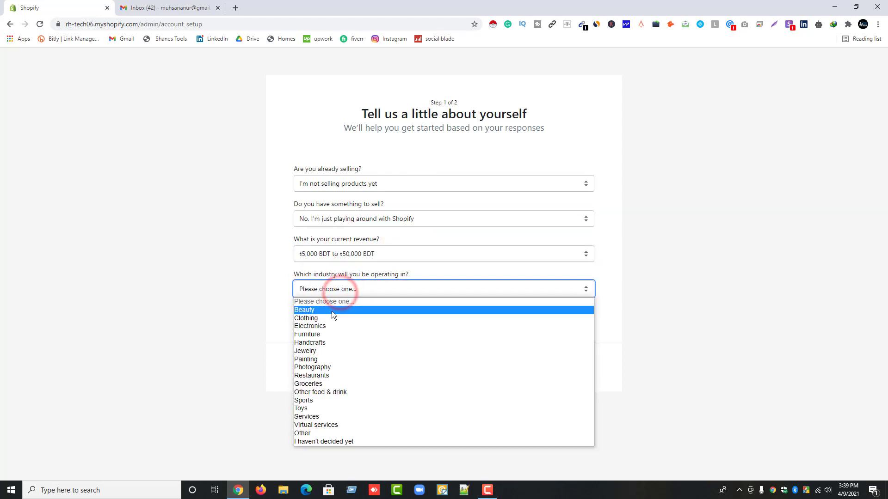
pyautogui.click(322, 326)
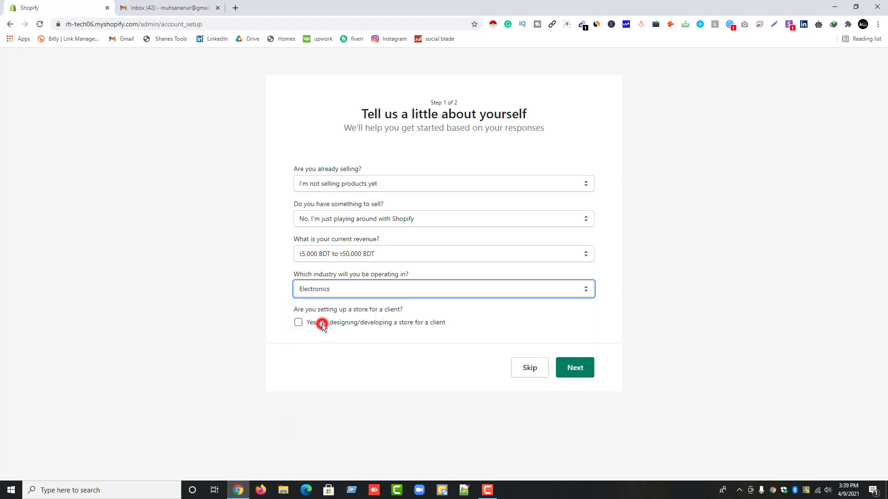
pyautogui.click(298, 323)
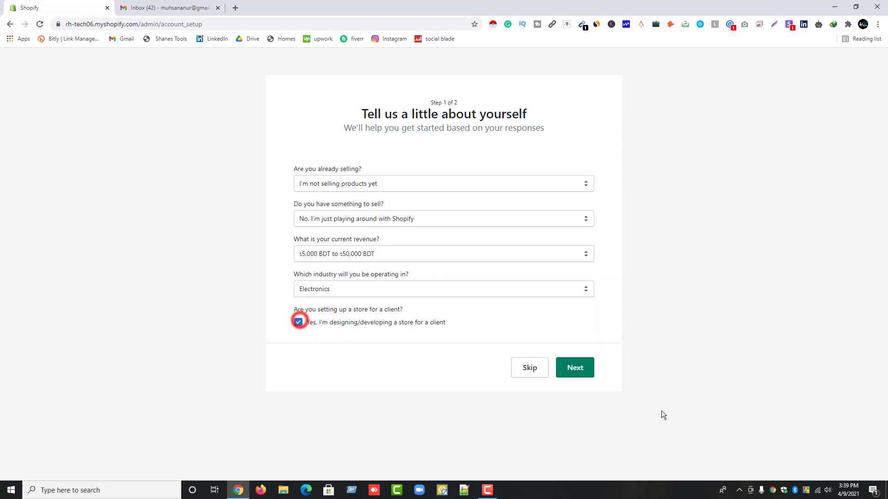
pyautogui.click(584, 368)
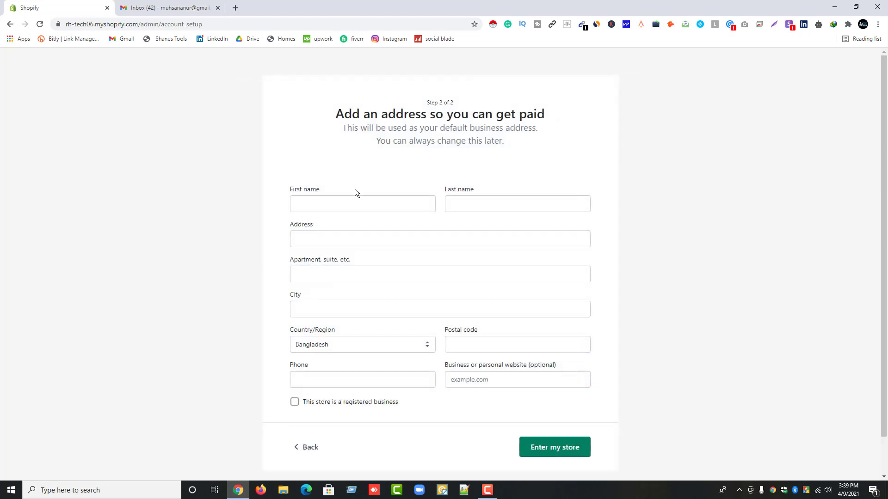
# Step: Fill in the business address form with the saved contact details, mark the store as a registered business, and enter the store
pyautogui.click(354, 200)
pyautogui.click(332, 230)
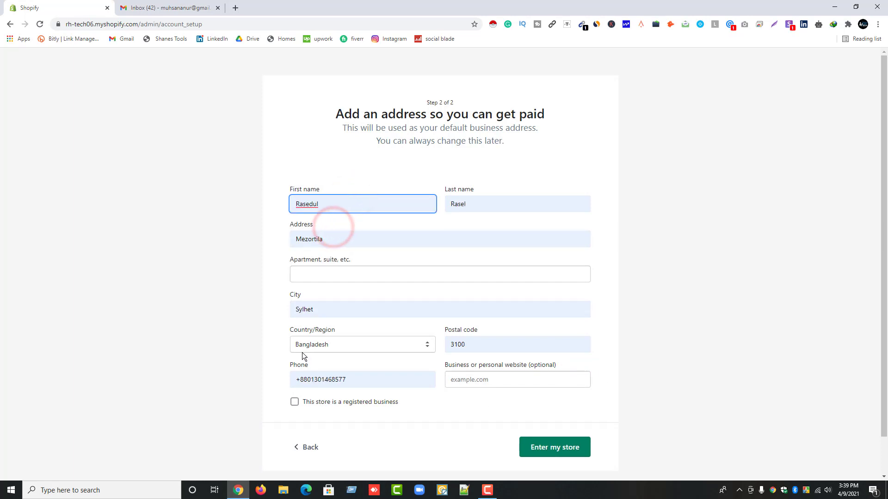
pyautogui.click(295, 402)
pyautogui.click(560, 455)
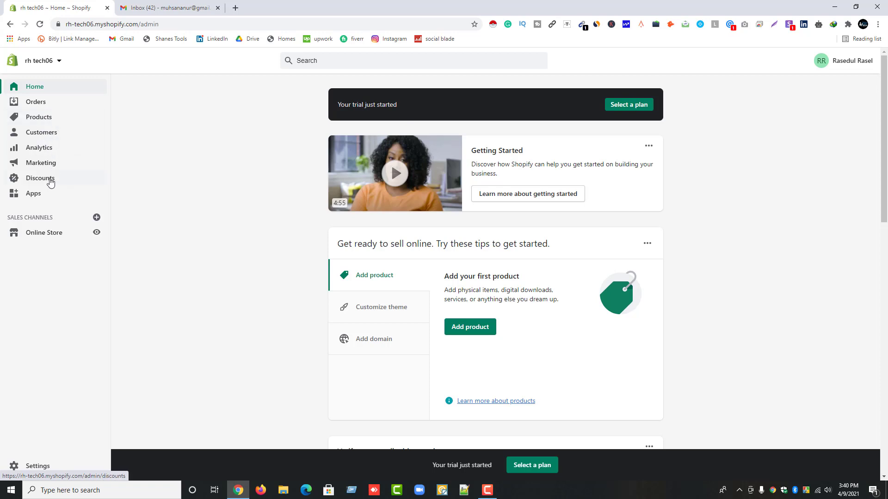
# Step: Start a new product collection and title it "Electronics"
pyautogui.click(49, 117)
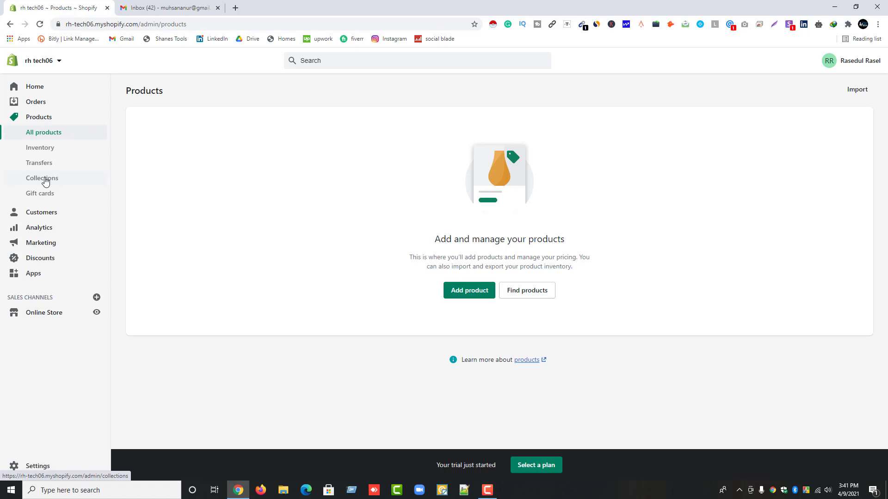
pyautogui.click(46, 182)
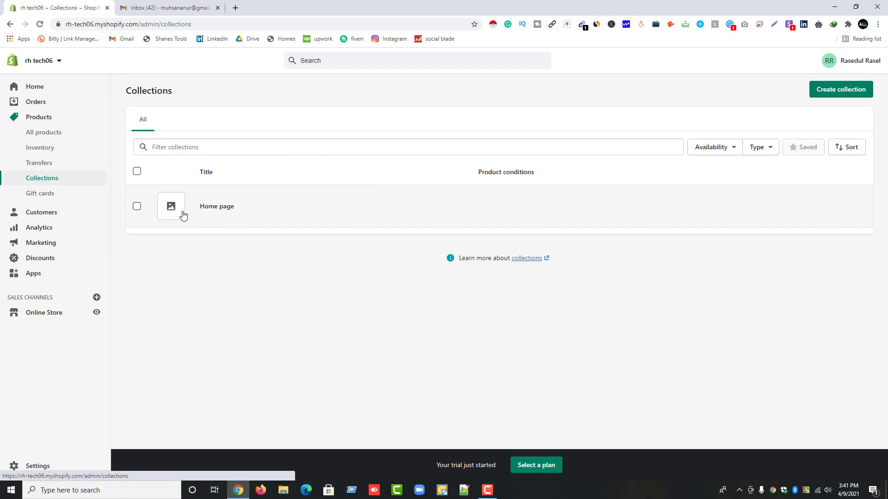
pyautogui.click(838, 91)
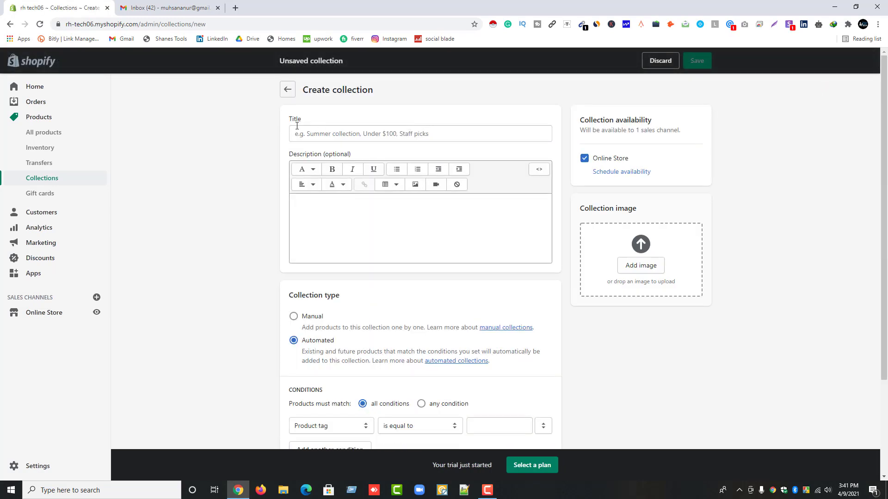
pyautogui.click(319, 133)
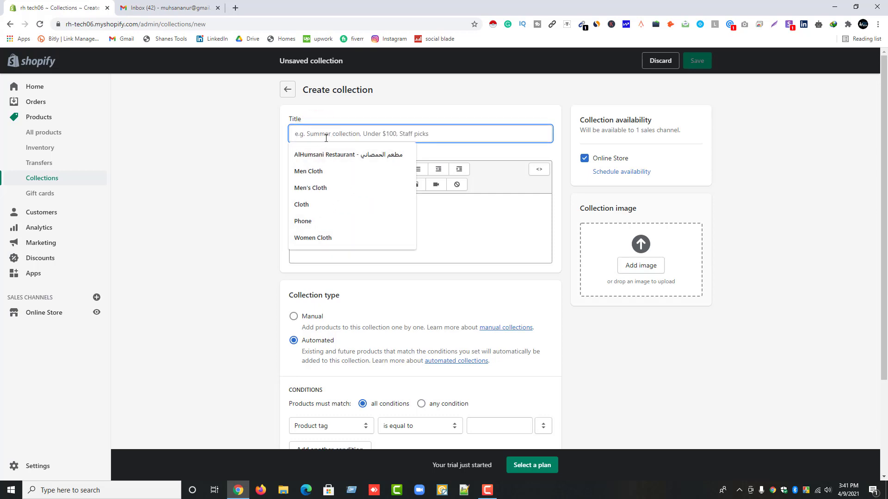
pyautogui.write('E')
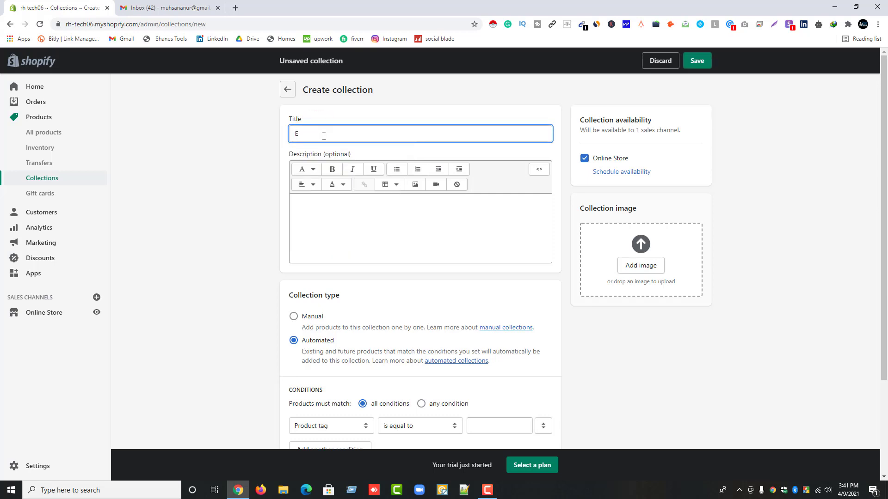
pyautogui.write('lectronics')
# Step: Leave the description of the Electronics collection empty and set its collection type to Manual
pyautogui.click(324, 204)
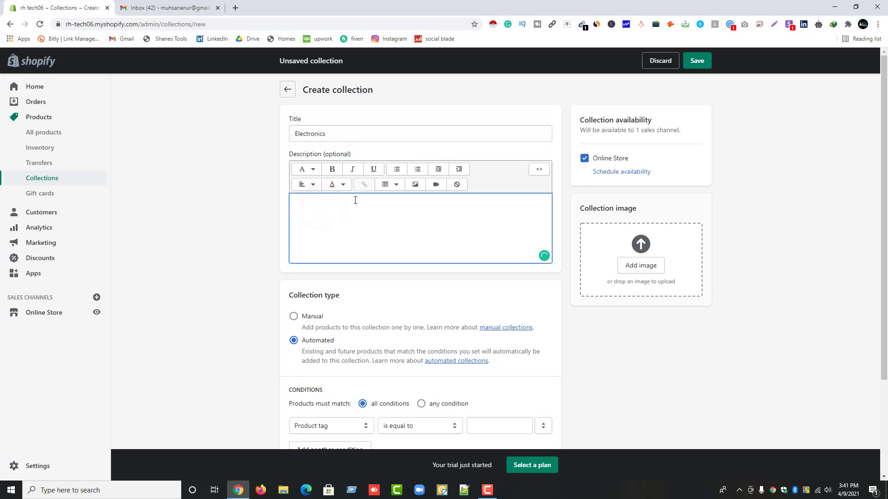
pyautogui.doubleClick(342, 156)
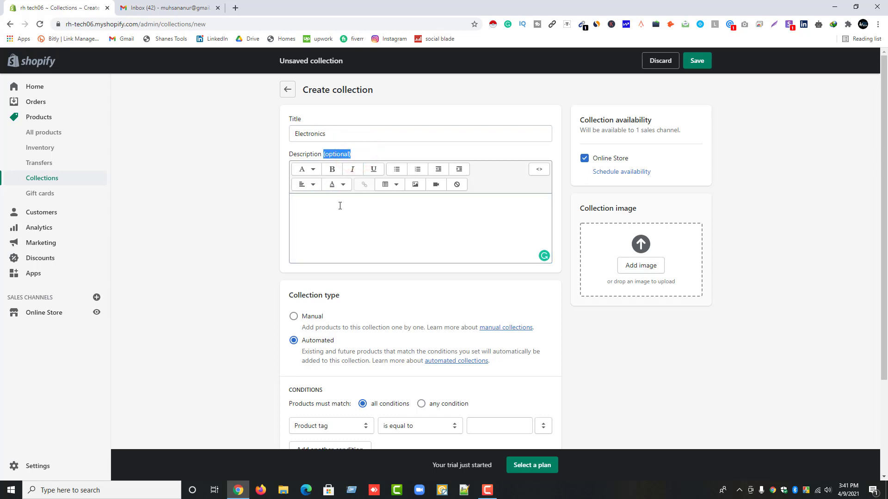
pyautogui.scroll(-2, 339, 206)
pyautogui.click(293, 223)
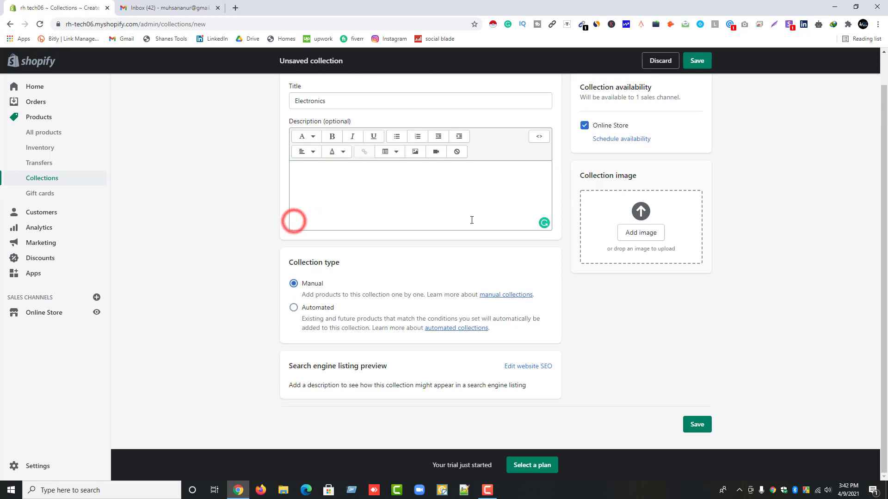
pyautogui.scroll(1, 508, 274)
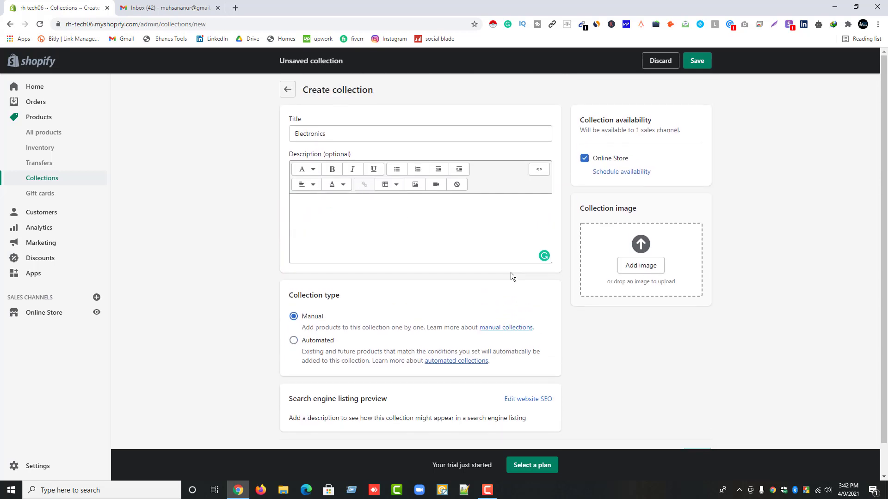
# Step: Search Google Images for electronics pictures in a new browser tab
pyautogui.click(235, 7)
pyautogui.write('e')
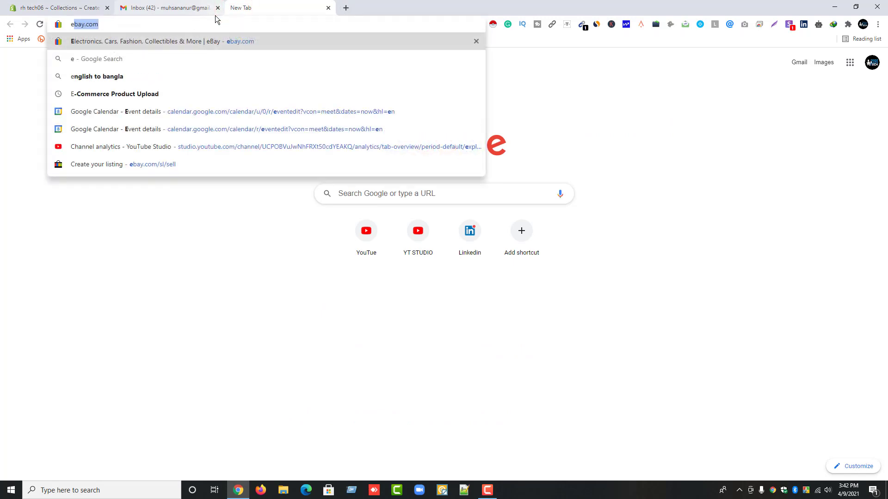
pyautogui.write('lcronis')
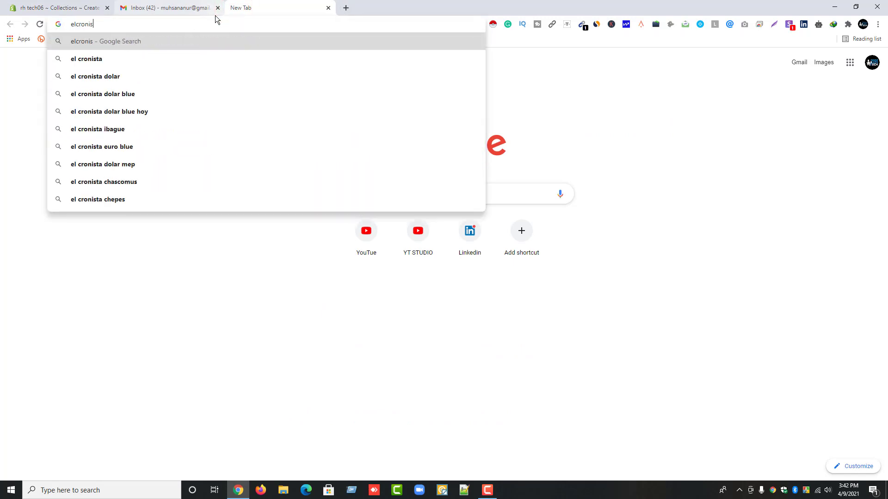
pyautogui.press('Return')
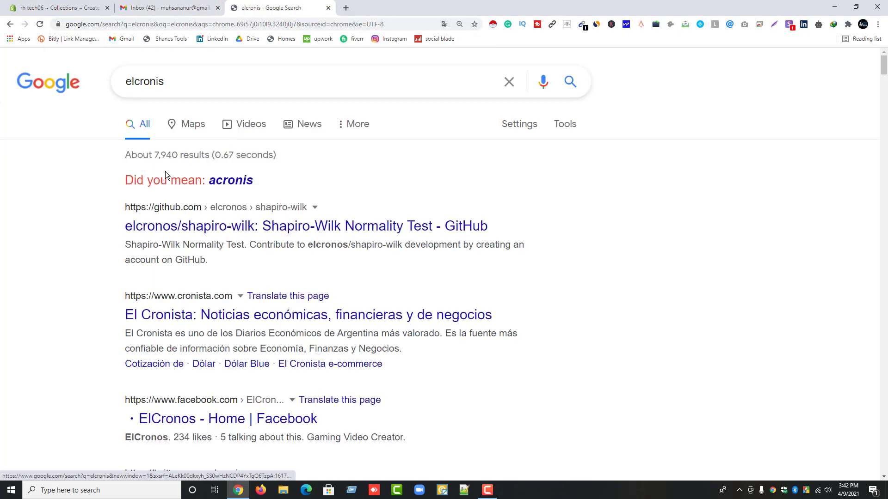
pyautogui.click(138, 83)
pyautogui.write('t')
pyautogui.press('Return')
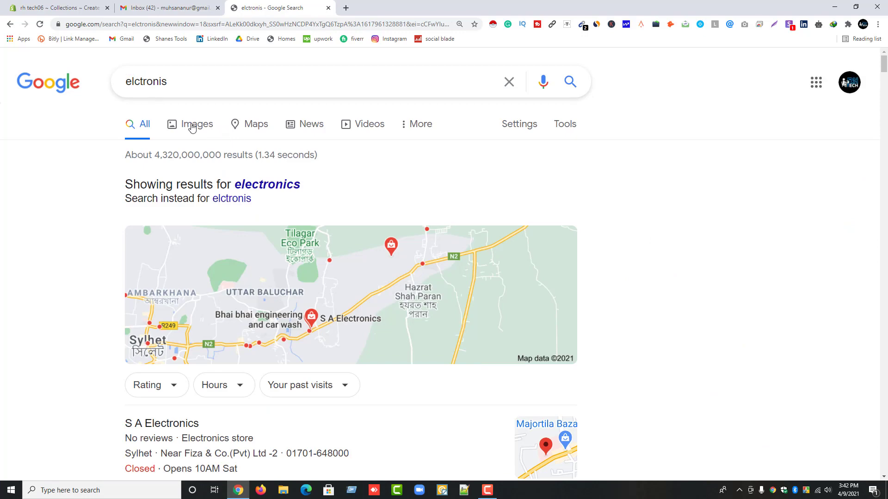
pyautogui.click(199, 124)
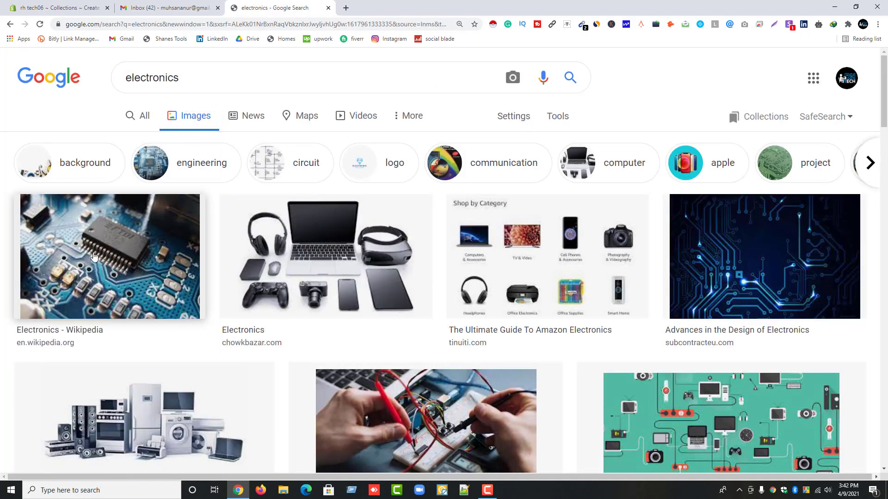
# Step: Save the chowkbazar.com picture of assorted electronic devices to Downloads as the JPEG "download (6)"
pyautogui.rightClick(333, 237)
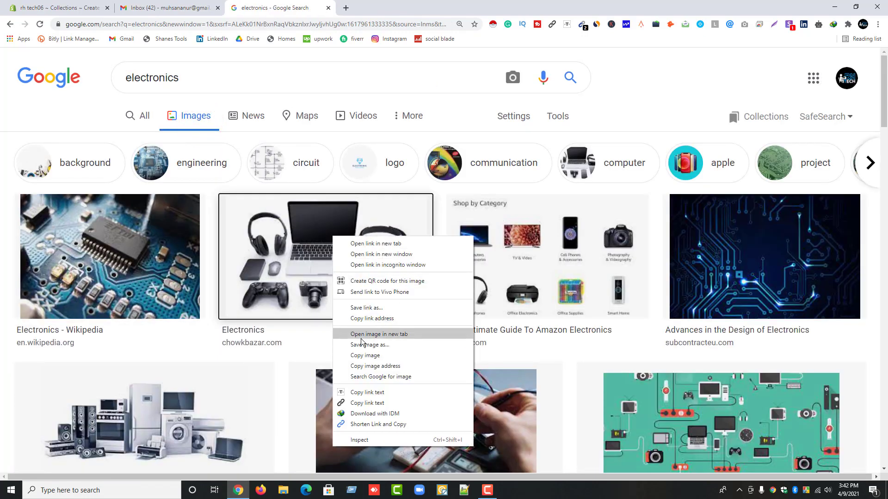
pyautogui.click(373, 344)
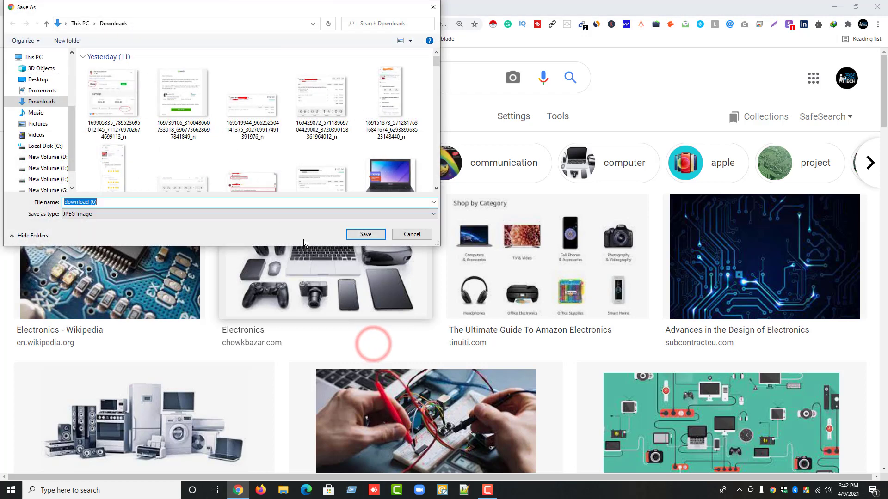
pyautogui.click(365, 234)
# Step: Return to the Shopify collection, add "download (6)" as the collection image, and save the Electronics collection
pyautogui.click(174, 8)
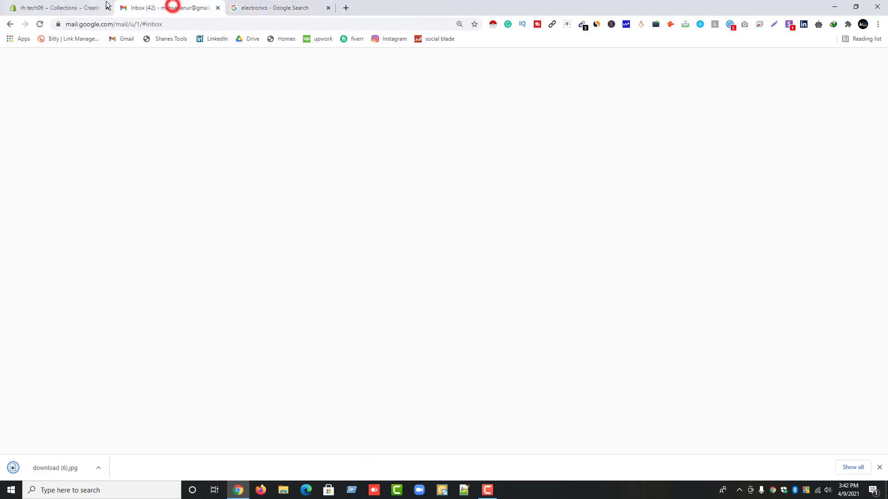
pyautogui.click(83, 8)
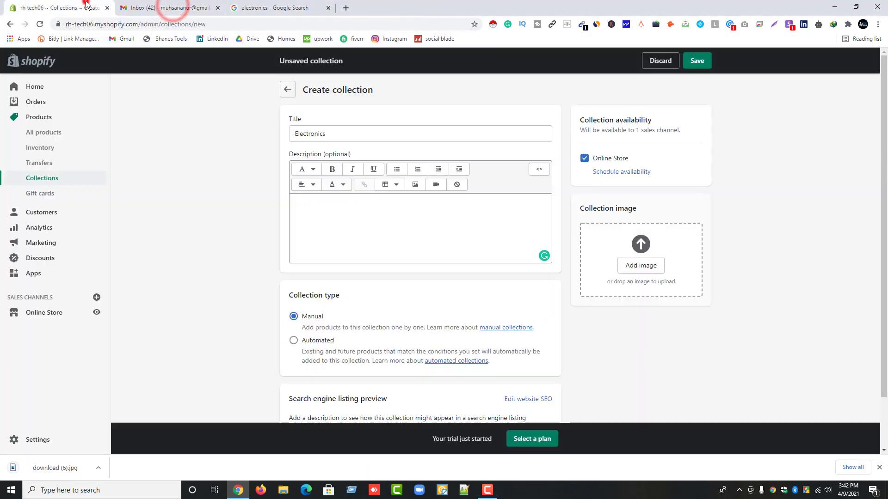
pyautogui.click(640, 267)
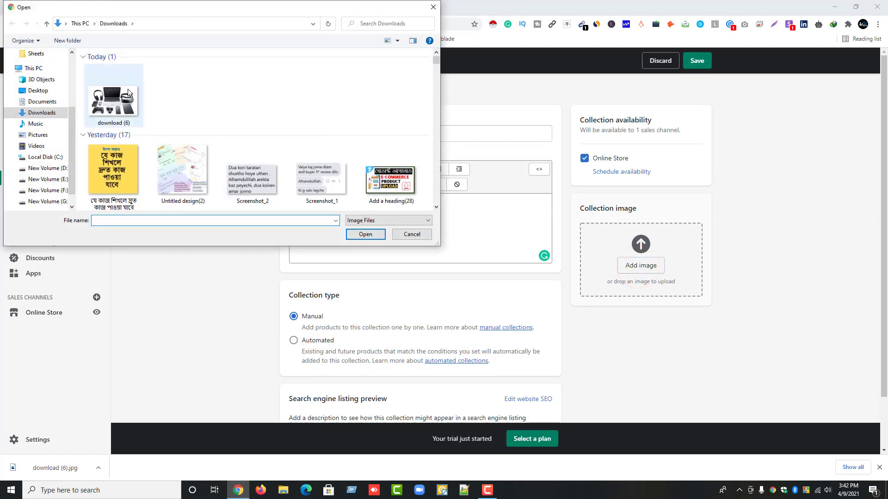
pyautogui.click(127, 88)
pyautogui.click(370, 234)
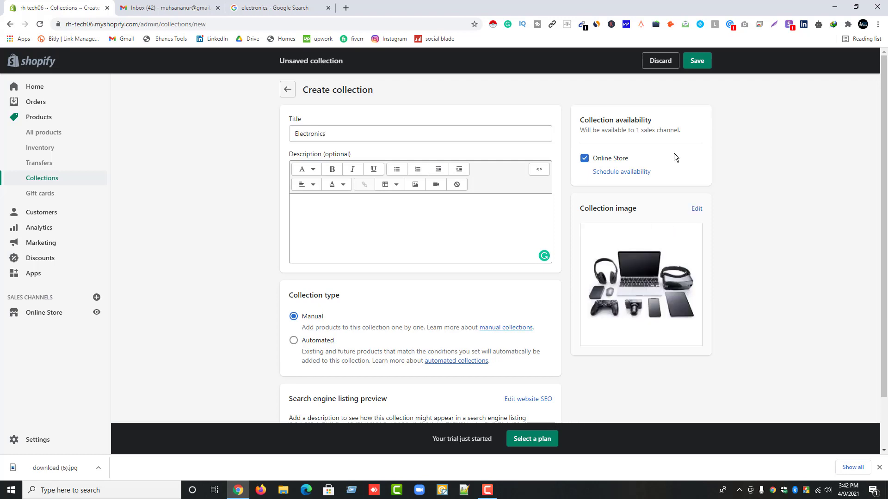
pyautogui.click(692, 66)
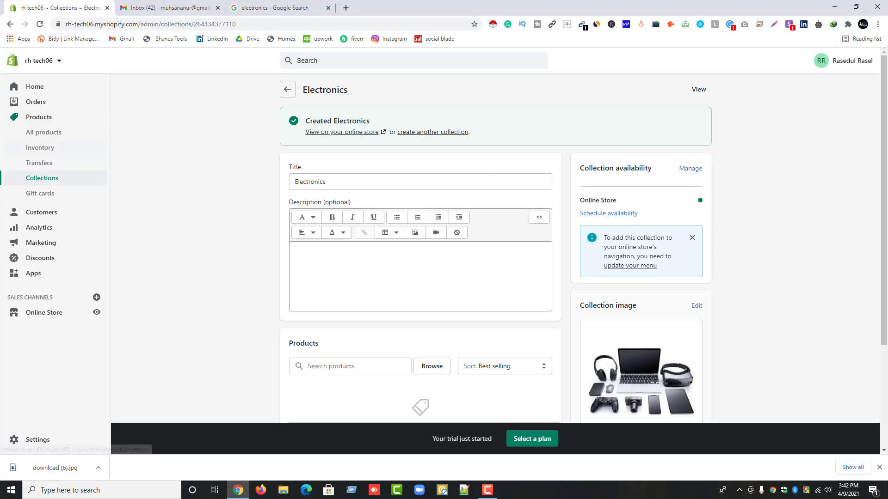
# Step: Start adding a new product to the store and look through the blank product form
pyautogui.click(48, 119)
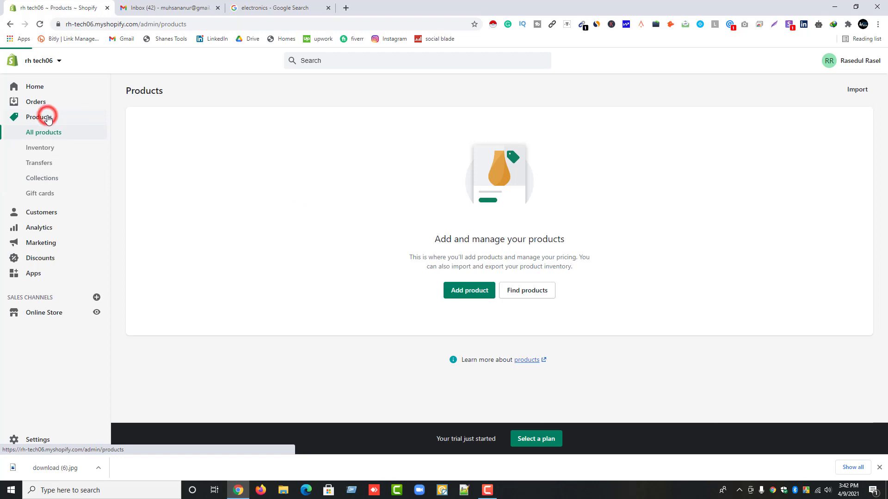
pyautogui.click(463, 289)
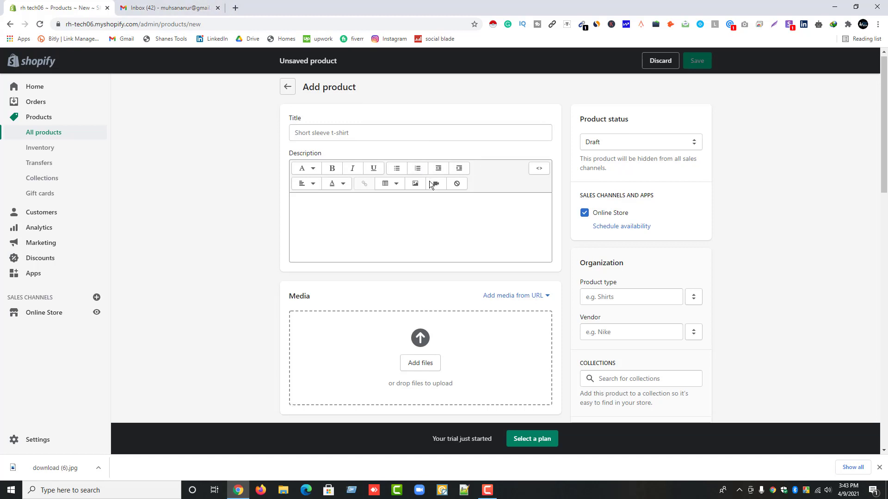
pyautogui.scroll(-12, 429, 182)
pyautogui.scroll(-3, 429, 183)
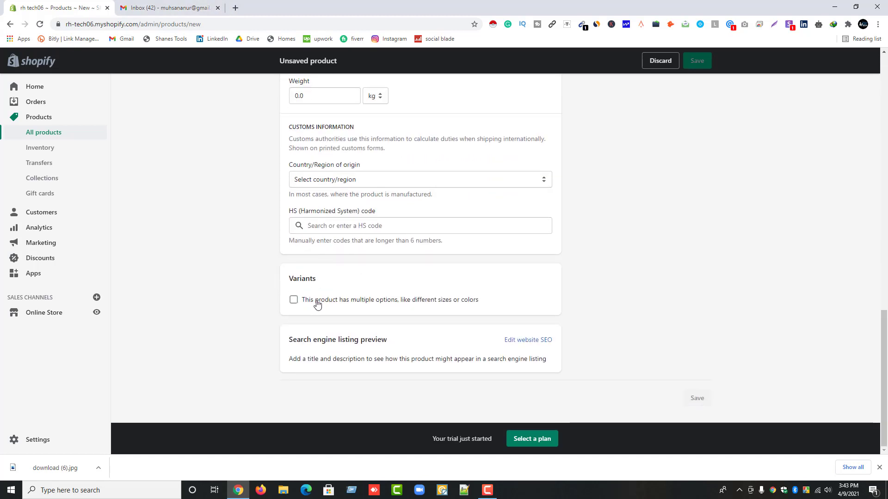
pyautogui.scroll(6, 425, 245)
# Step: Open amazon.com in a new tab, search for "redmi", and open the Xiaomi Redmi Note 9S (128GB, 6GB) listing
pyautogui.click(235, 8)
pyautogui.write('am')
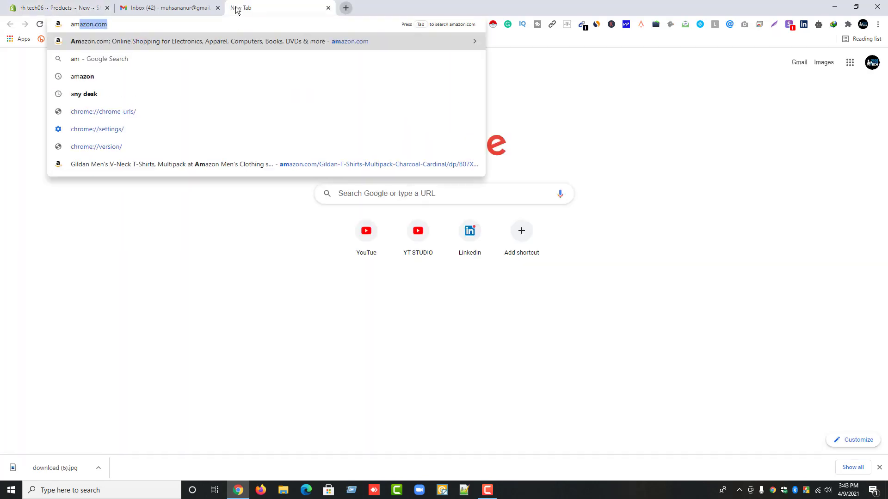
pyautogui.press('Return')
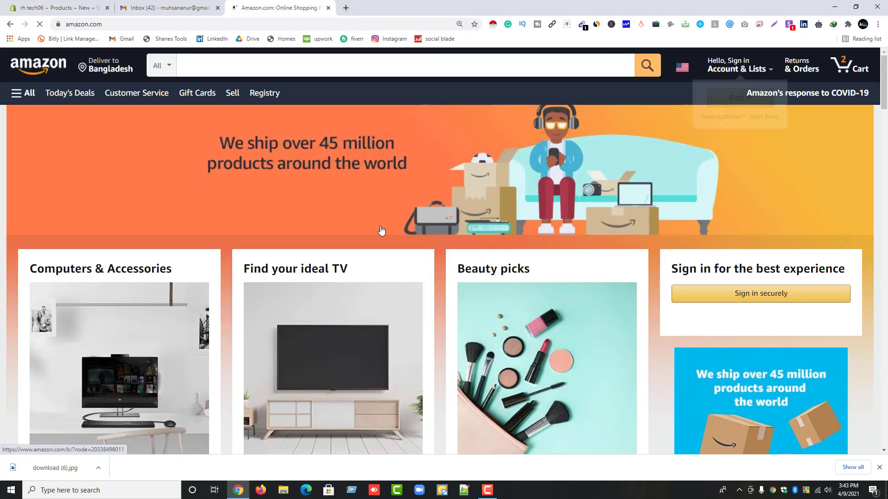
pyautogui.click(200, 62)
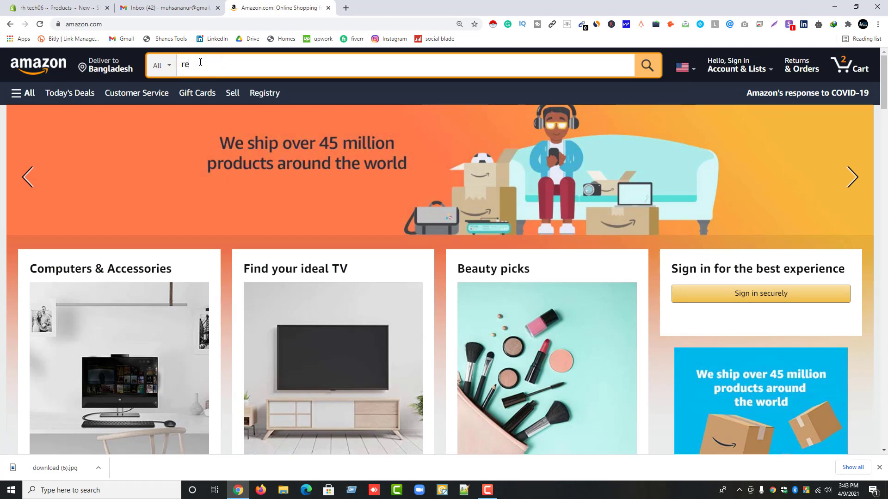
pyautogui.write('redmi')
pyautogui.press('Return')
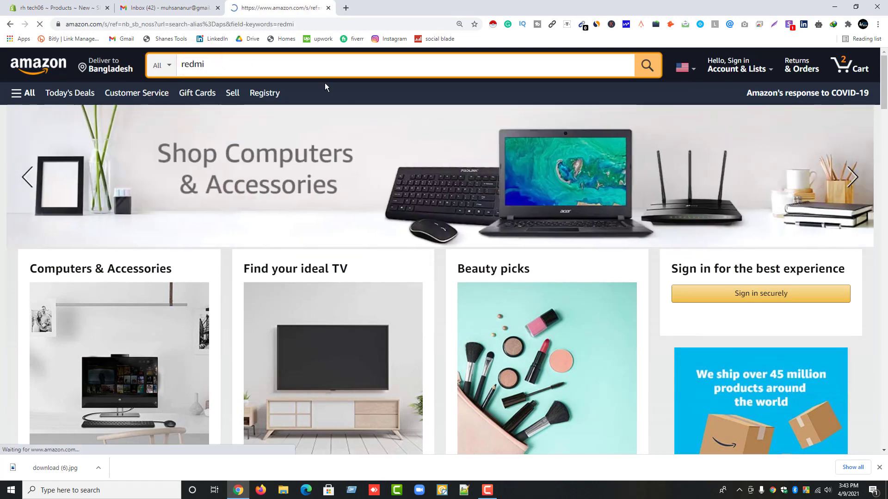
pyautogui.click(406, 157)
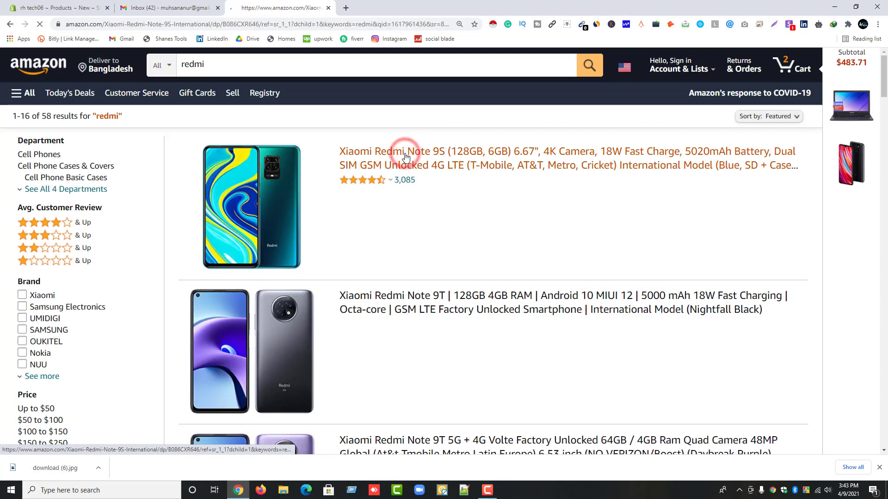
# Step: Save the enlarged main photo of the Redmi Note 9S to Downloads under its suggested JPEG name, and close the enlarged view
pyautogui.moveTo(217, 192)
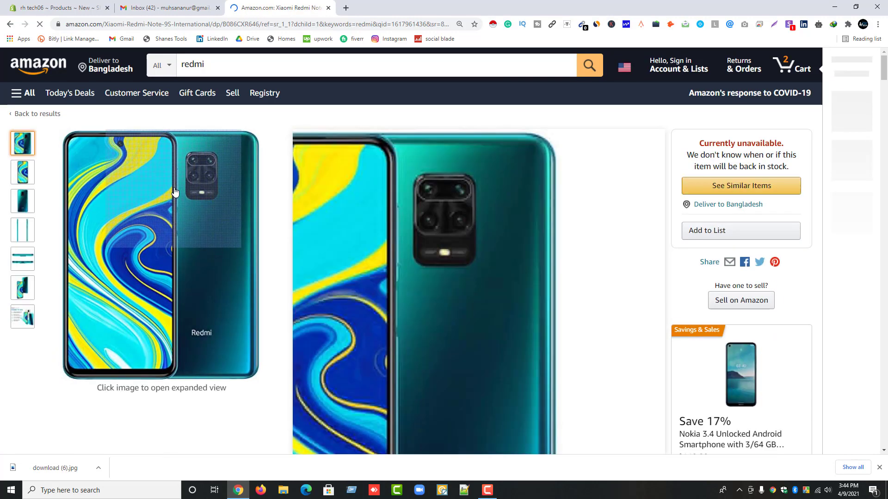
pyautogui.click(174, 190)
pyautogui.rightClick(354, 178)
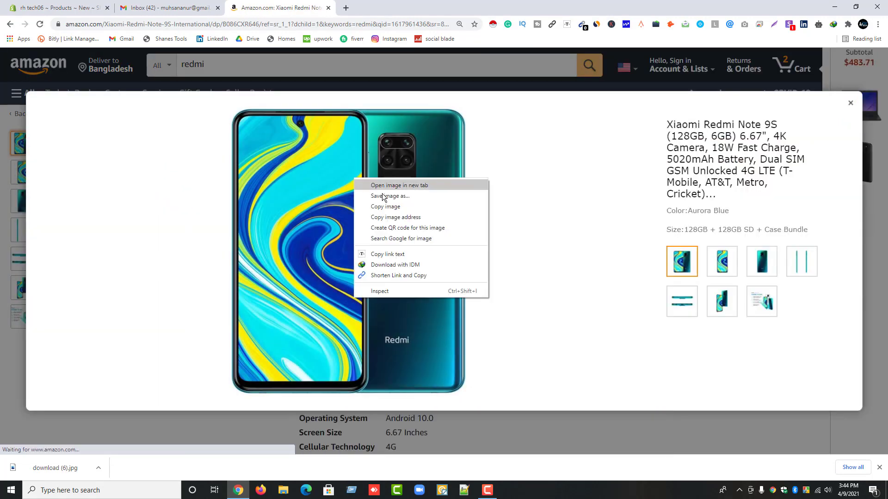
pyautogui.click(385, 196)
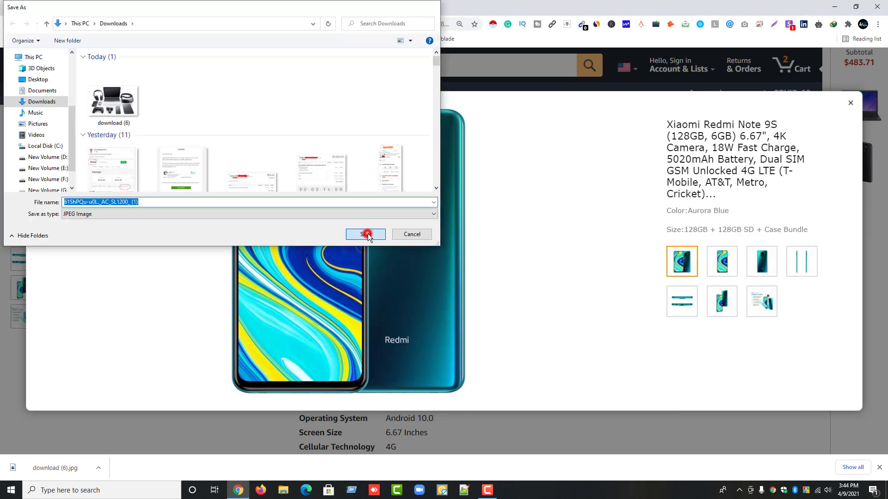
pyautogui.click(364, 233)
pyautogui.click(849, 105)
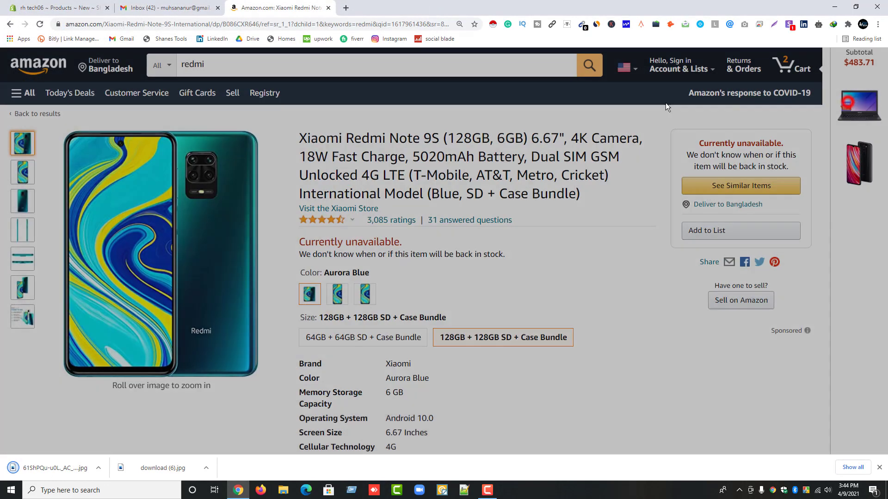
# Step: Copy the full Xiaomi Redmi Note 9S title from the Amazon listing and paste it as the new Shopify product's title
pyautogui.moveTo(608, 199); pyautogui.dragTo(296, 137)
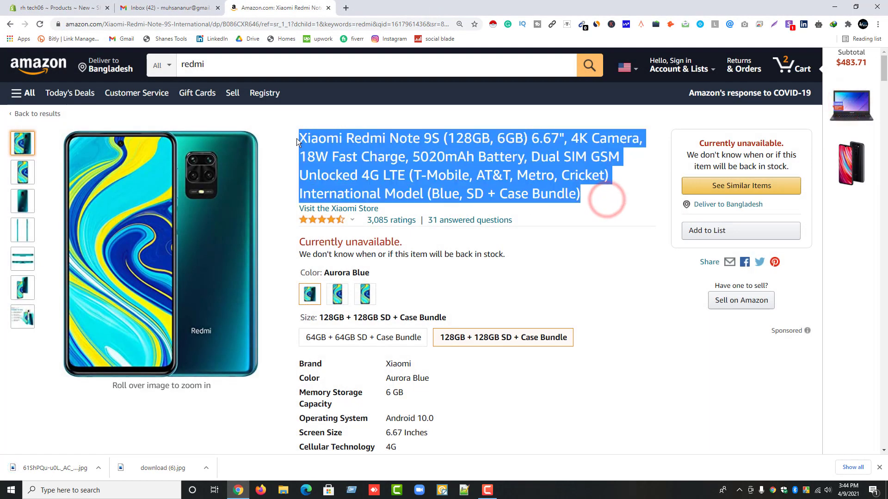
pyautogui.rightClick(329, 141)
pyautogui.click(336, 146)
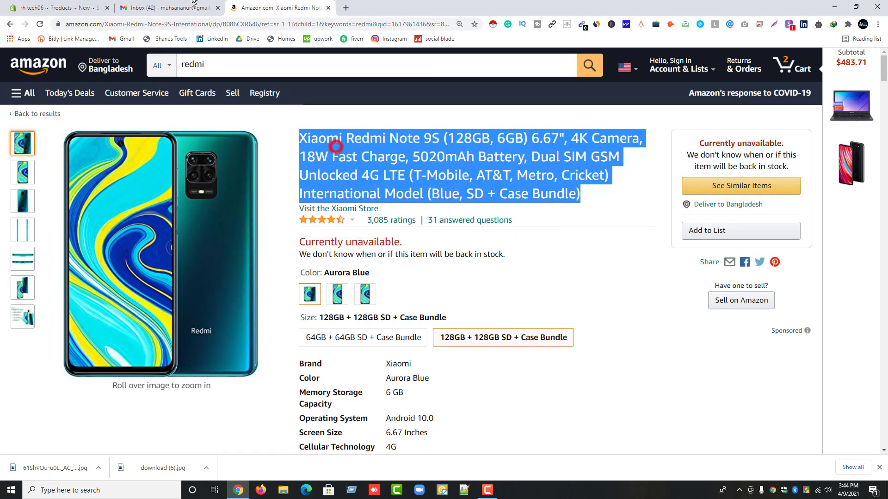
pyautogui.click(46, 7)
pyautogui.click(312, 135)
pyautogui.rightClick(312, 136)
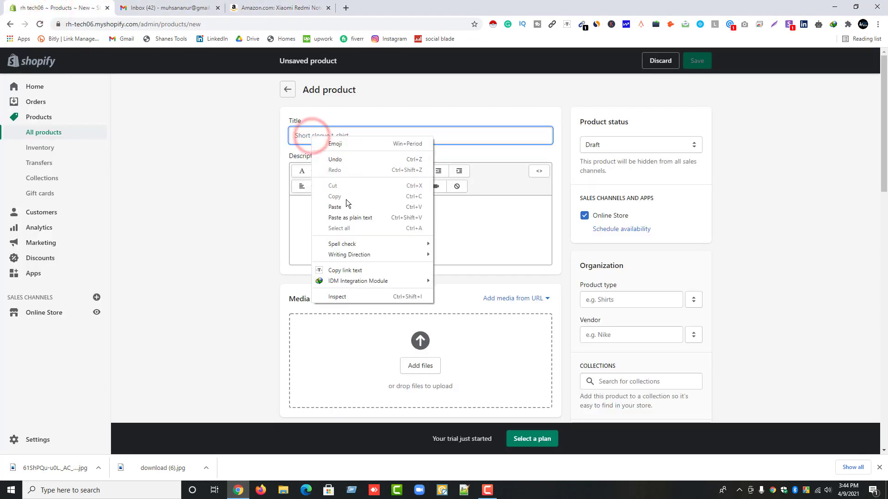
pyautogui.click(346, 200)
# Step: Copy the Product information section from the Amazon listing, including its whole specification table, and paste it into the Shopify product's description
pyautogui.click(332, 212)
pyautogui.click(258, 6)
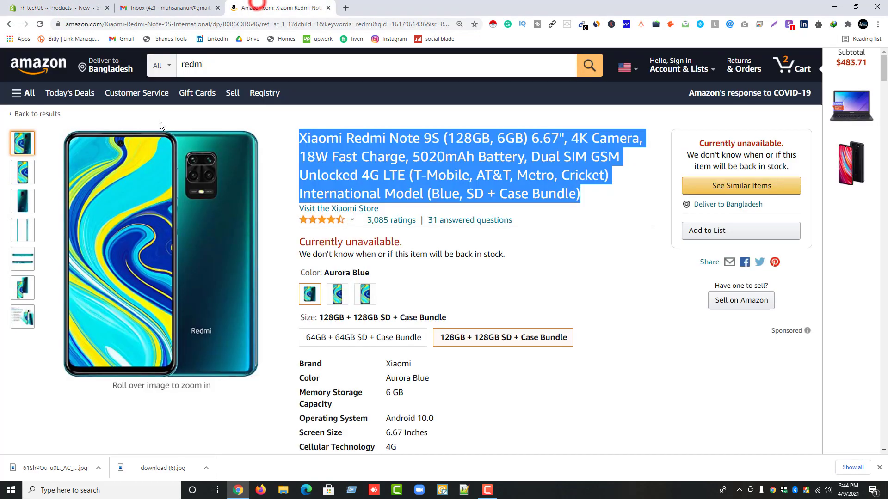
pyautogui.scroll(-15, 342, 261)
pyautogui.scroll(5, 342, 259)
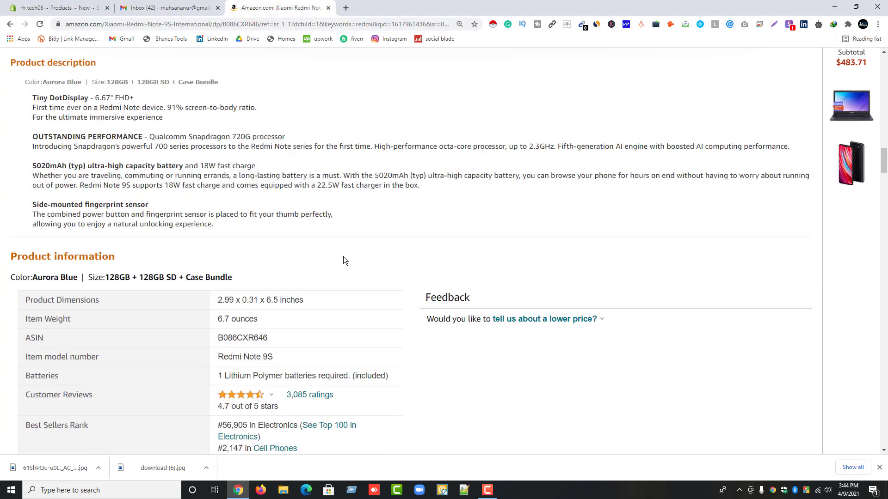
pyautogui.scroll(-3, 102, 193)
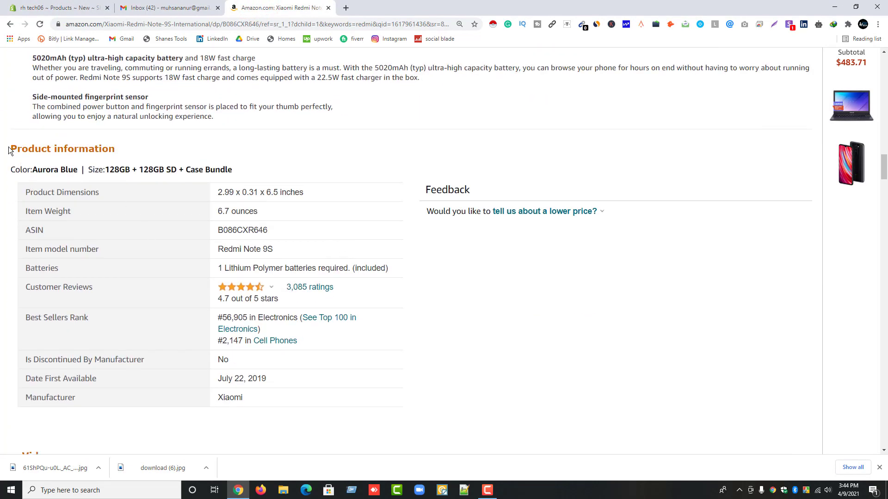
pyautogui.moveTo(8, 147); pyautogui.dragTo(290, 368)
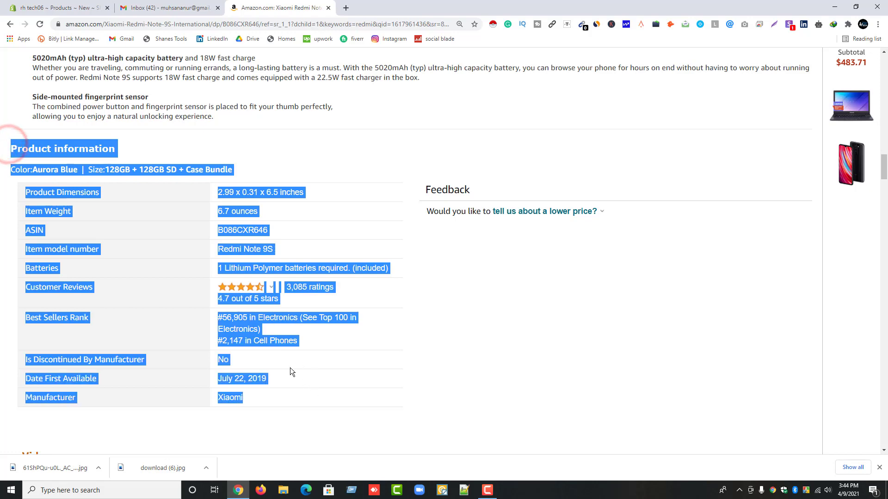
pyautogui.rightClick(84, 172)
pyautogui.click(101, 175)
pyautogui.click(74, 8)
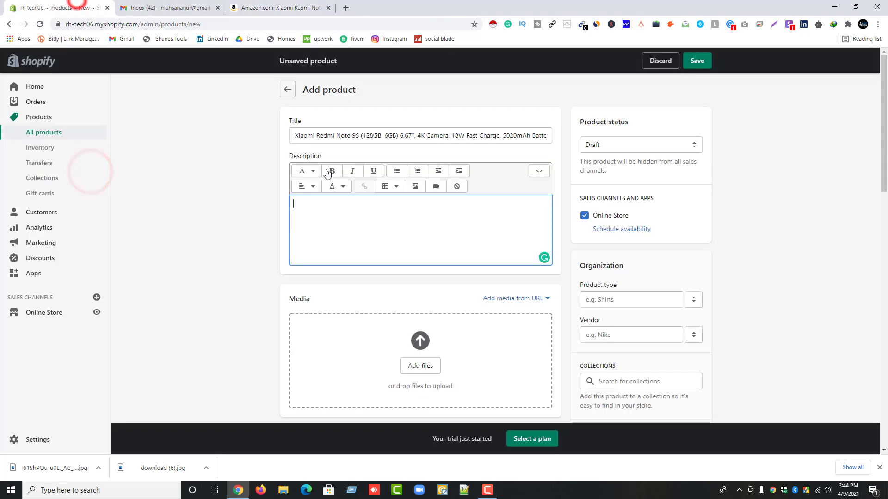
pyautogui.rightClick(314, 203)
pyautogui.click(342, 273)
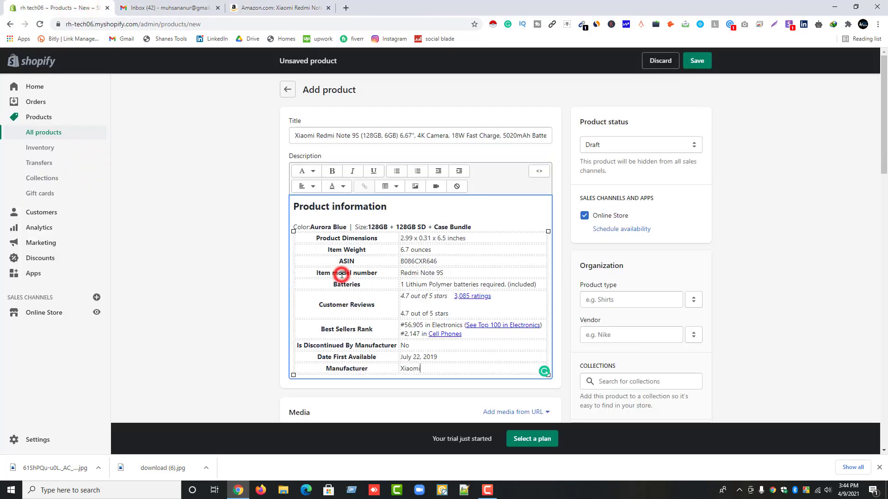
# Step: Upload the downloaded Redmi Note 9S photo "61ShPQu-u0L._AC_SL1200_ (1)" from Downloads to the product's media
pyautogui.scroll(-6, 407, 295)
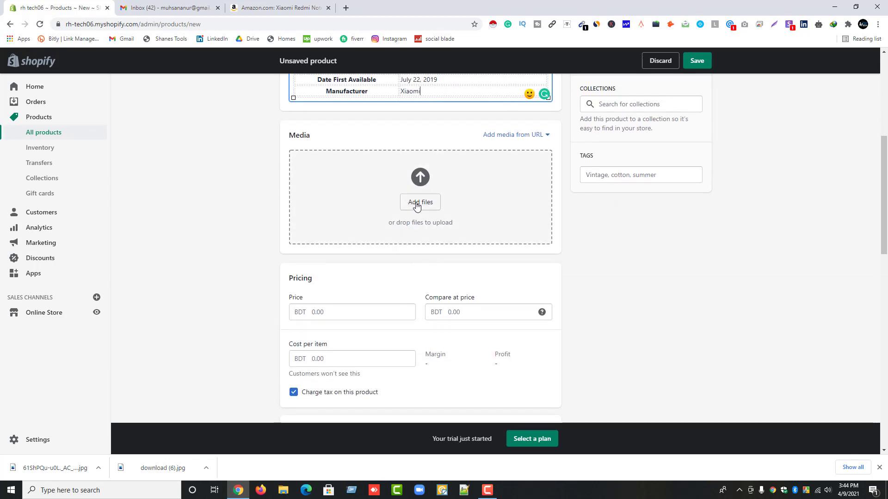
pyautogui.click(416, 203)
pyautogui.click(178, 100)
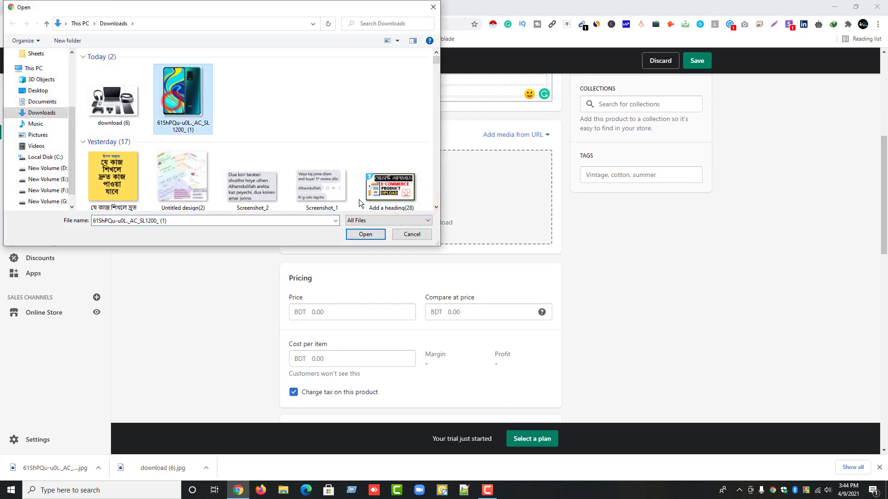
pyautogui.click(365, 234)
# Step: Check the Amazon listing for the phone's price, set the Shopify product's price to BDT 300.00, and close the downloads bar
pyautogui.click(356, 319)
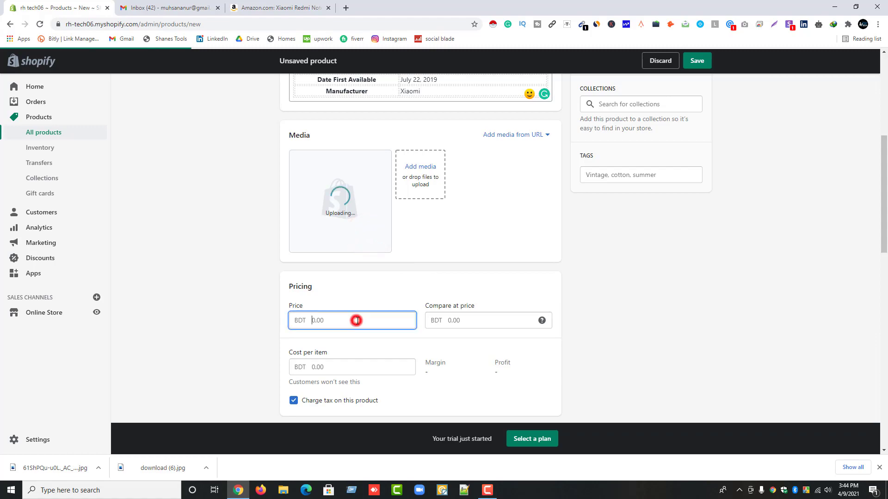
pyautogui.click(228, 8)
pyautogui.scroll(15, 492, 231)
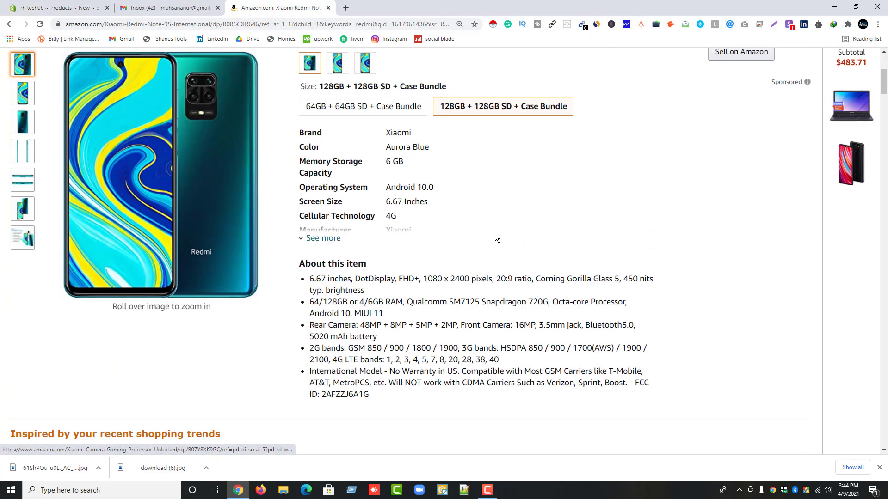
pyautogui.scroll(5, 495, 234)
pyautogui.rightClick(496, 233)
pyautogui.click(354, 121)
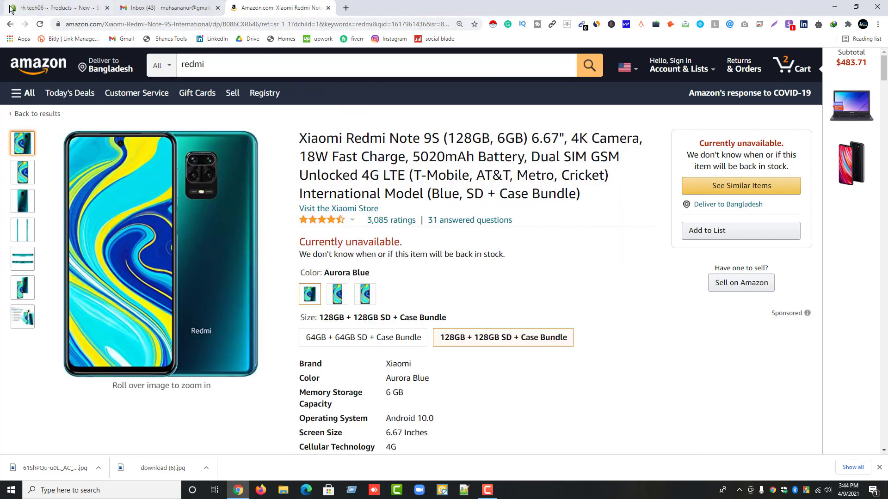
pyautogui.click(33, 6)
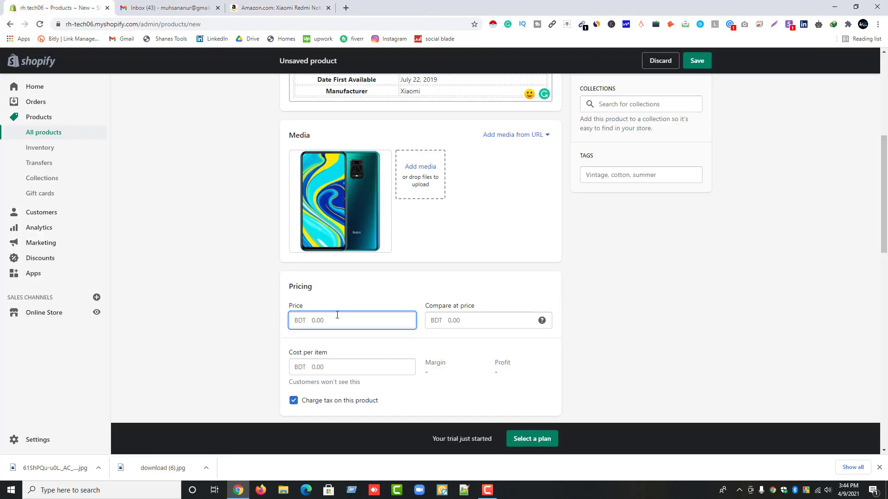
pyautogui.click(288, 321)
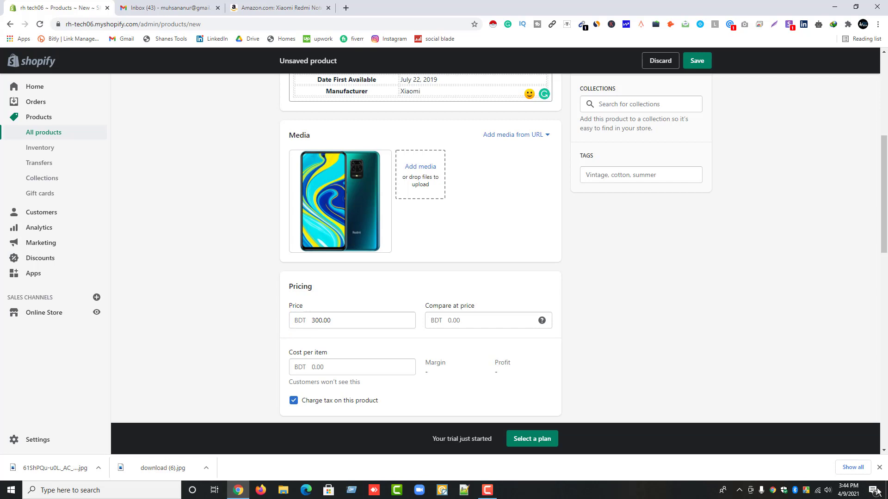
pyautogui.click(880, 467)
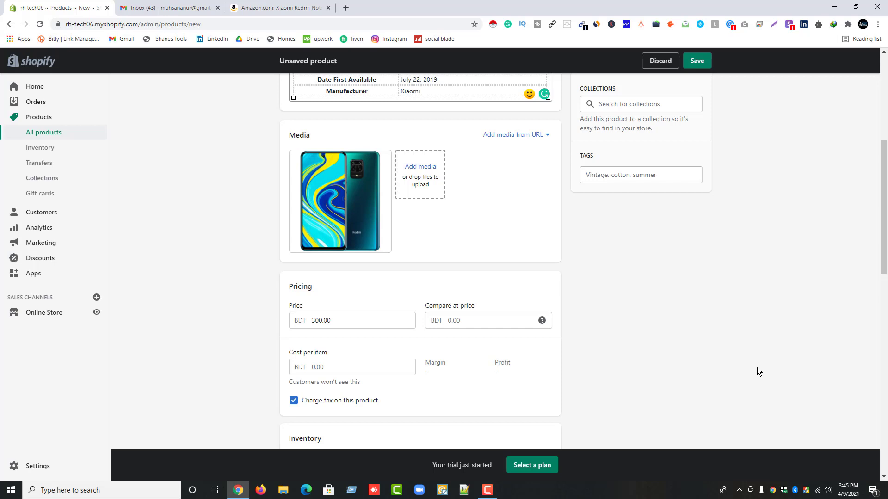
# Step: Enter 1111 as the product's SKU and set its available quantity to 100
pyautogui.scroll(-3, 756, 365)
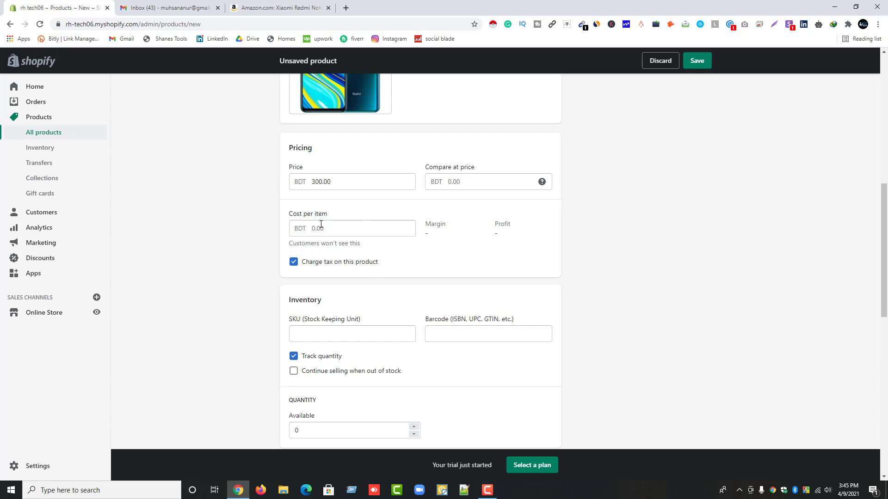
pyautogui.click(457, 179)
pyautogui.scroll(-2, 436, 251)
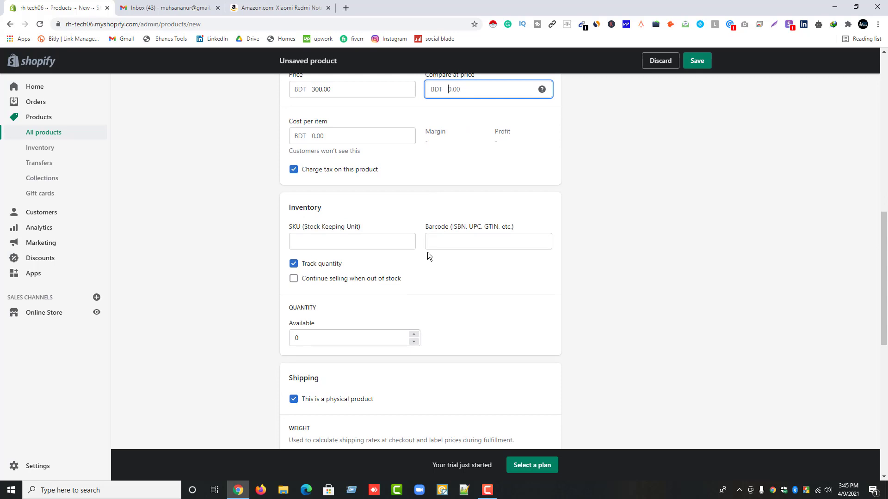
pyautogui.click(321, 242)
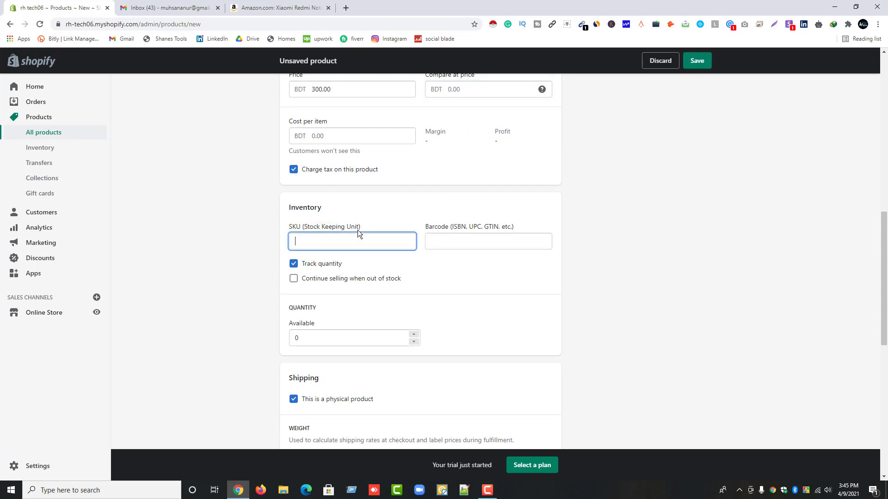
pyautogui.click(443, 237)
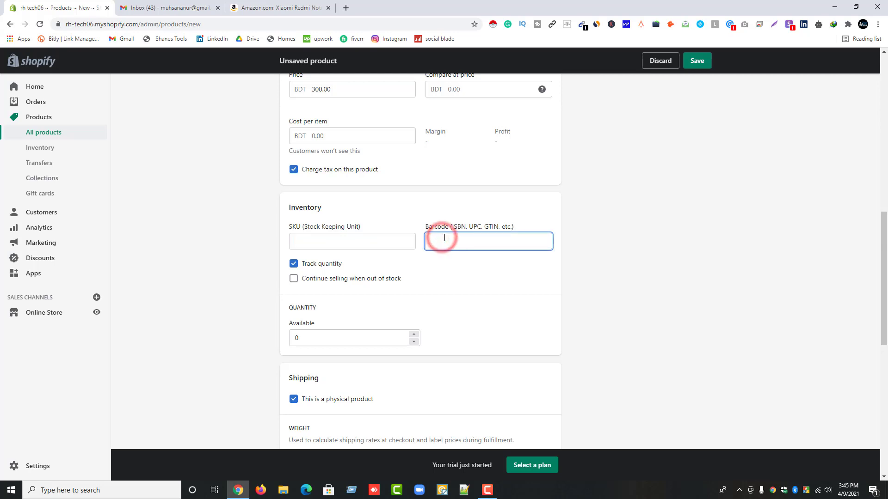
pyautogui.click(338, 240)
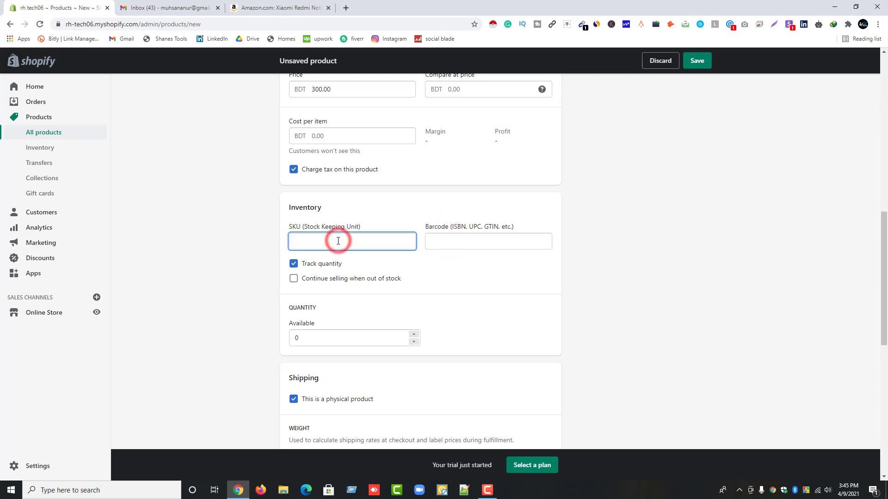
pyautogui.write('1111')
pyautogui.scroll(-4, 377, 318)
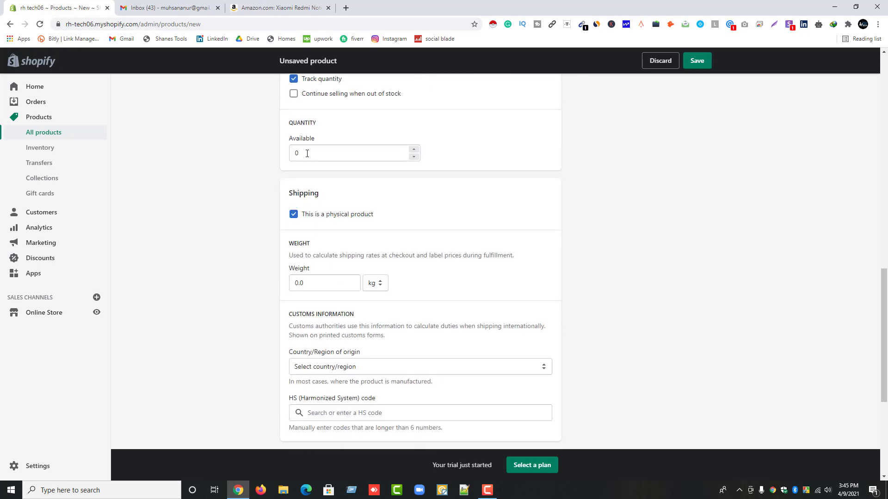
pyautogui.moveTo(307, 154); pyautogui.dragTo(284, 152)
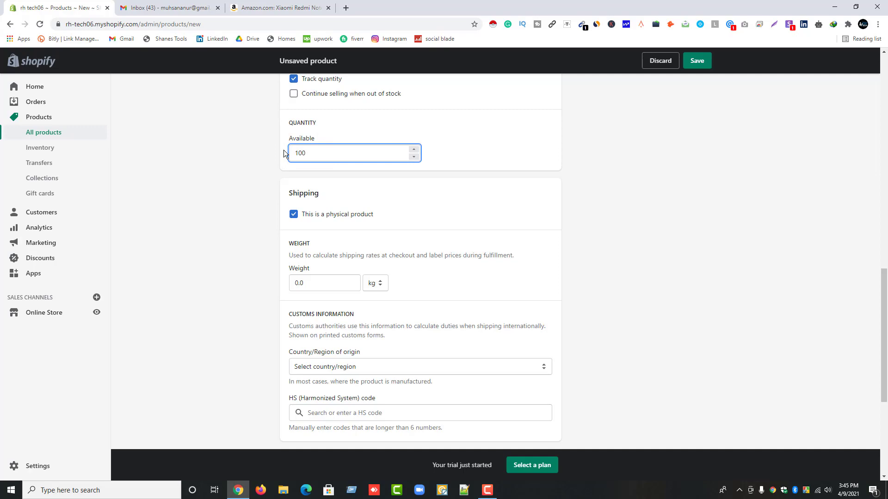
# Step: Copy the item weight from the Product information table of the Redmi Note 9S listing on Amazon
pyautogui.click(307, 283)
pyautogui.click(266, 3)
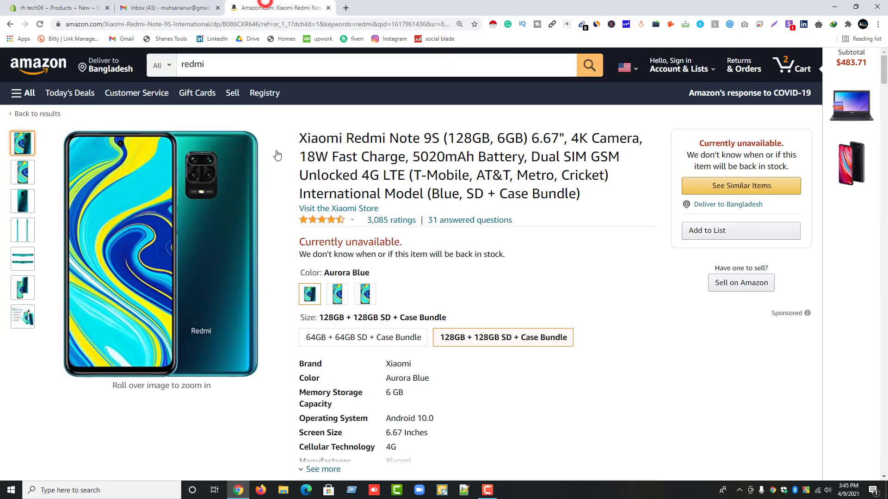
pyautogui.scroll(-15, 296, 179)
pyautogui.scroll(-8, 296, 178)
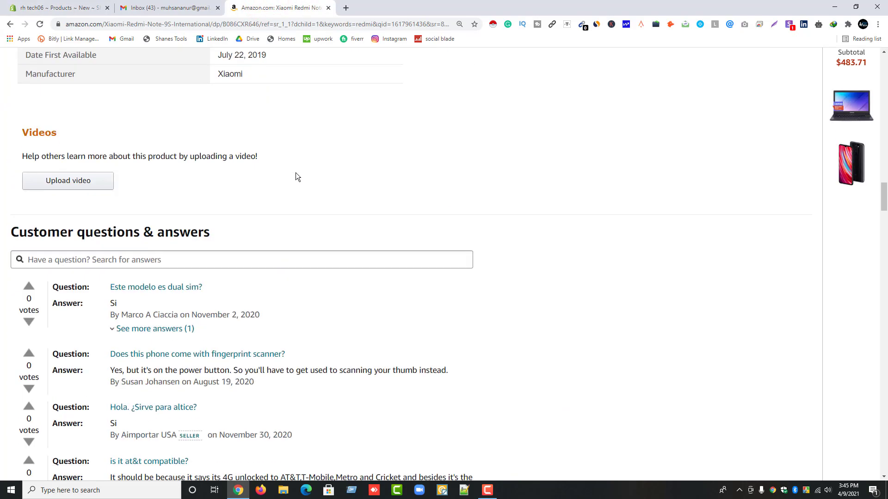
pyautogui.scroll(6, 296, 178)
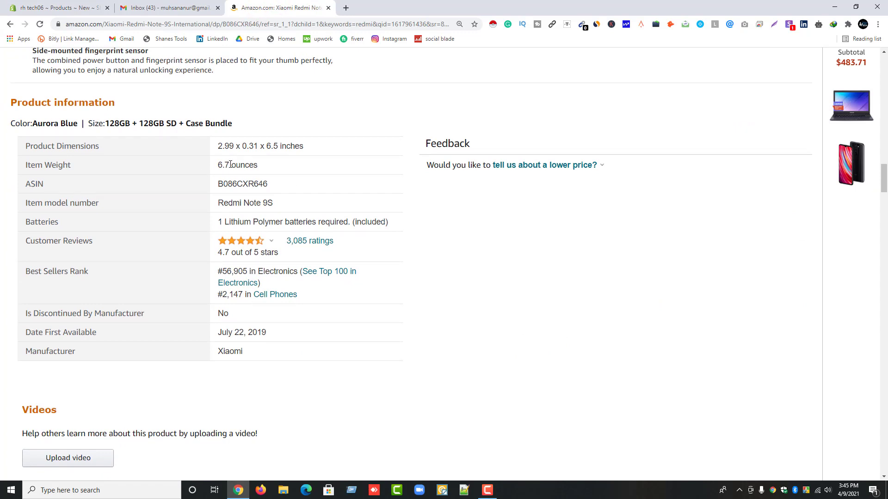
pyautogui.rightClick(231, 169)
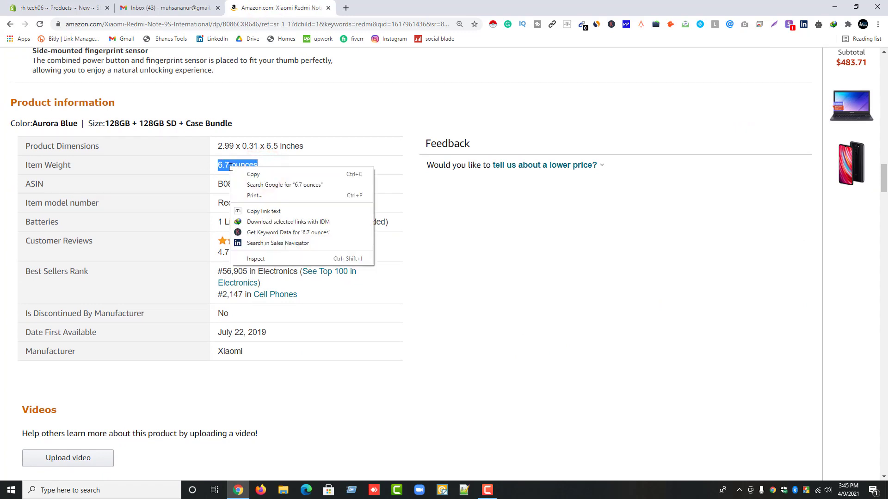
pyautogui.click(253, 175)
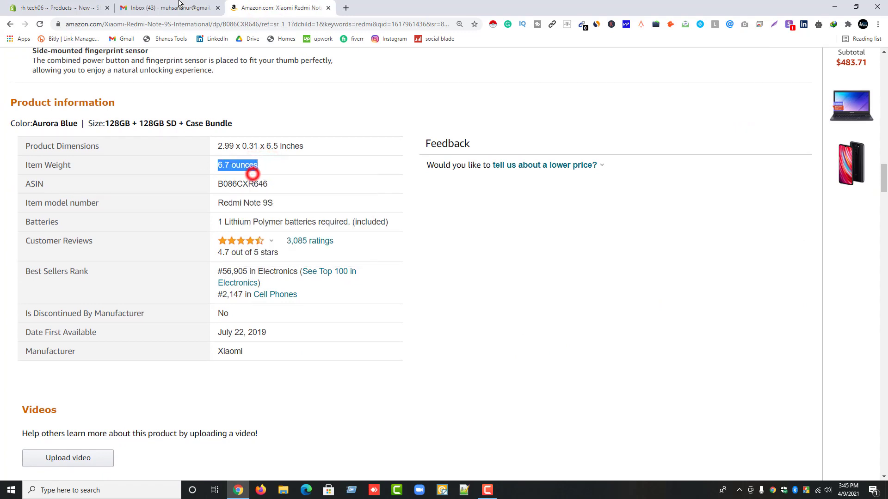
# Step: Paste the copied weight into the Shopify product's shipping details, keep only 6.7, and set the unit to oz
pyautogui.click(74, 7)
pyautogui.doubleClick(318, 283)
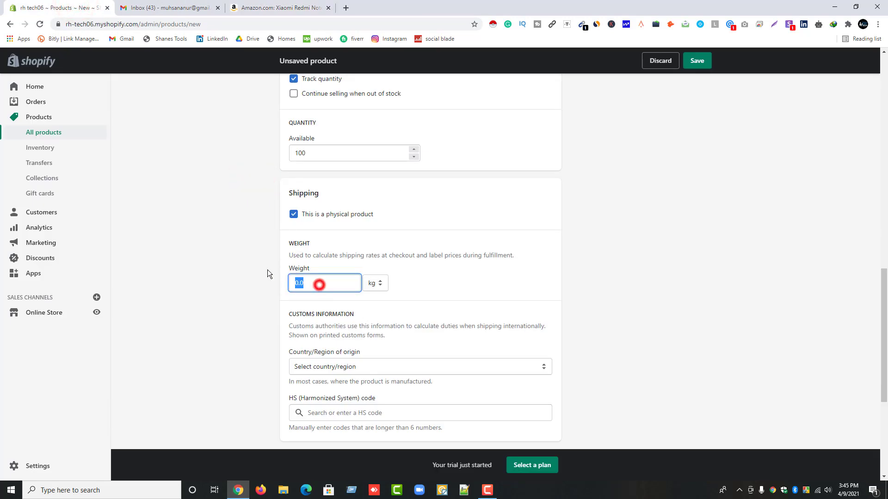
pyautogui.rightClick(306, 289)
pyautogui.click(338, 334)
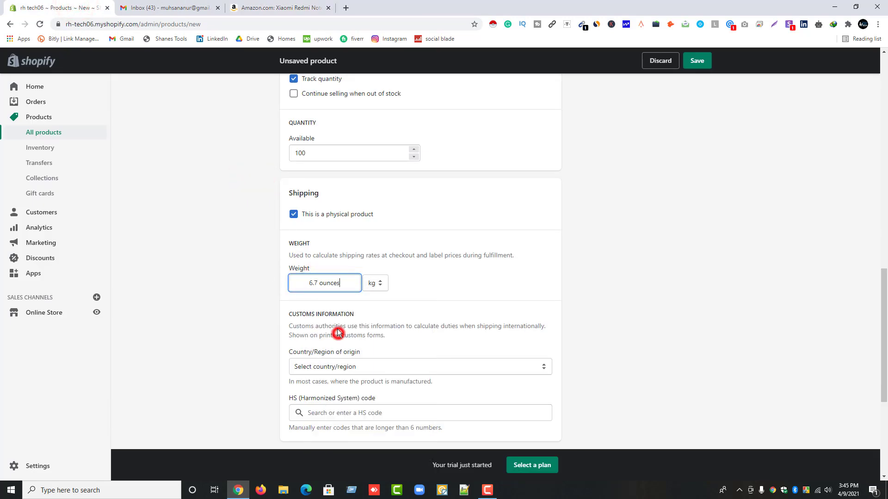
pyautogui.doubleClick(344, 284)
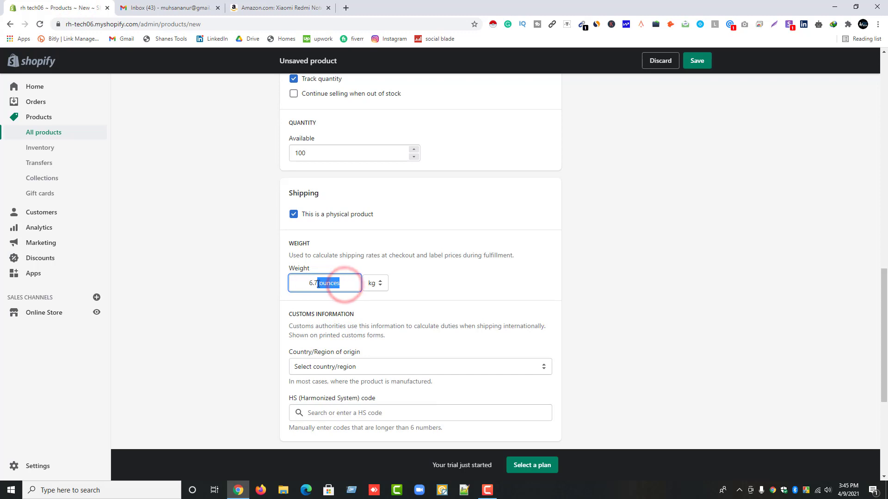
pyautogui.press('BackSpace')
pyautogui.click(380, 287)
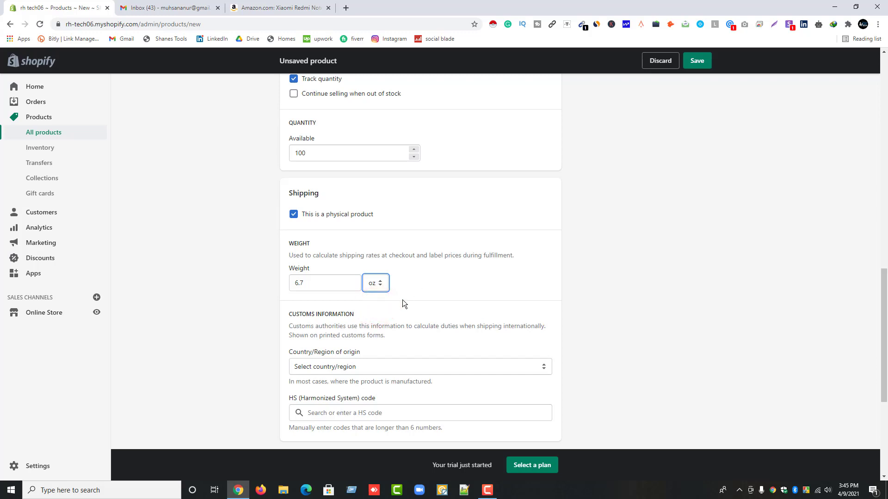
# Step: Set the country/region of origin in the product's customs information to Bangladesh
pyautogui.scroll(-2, 402, 299)
pyautogui.scroll(-3, 400, 293)
pyautogui.scroll(1, 343, 206)
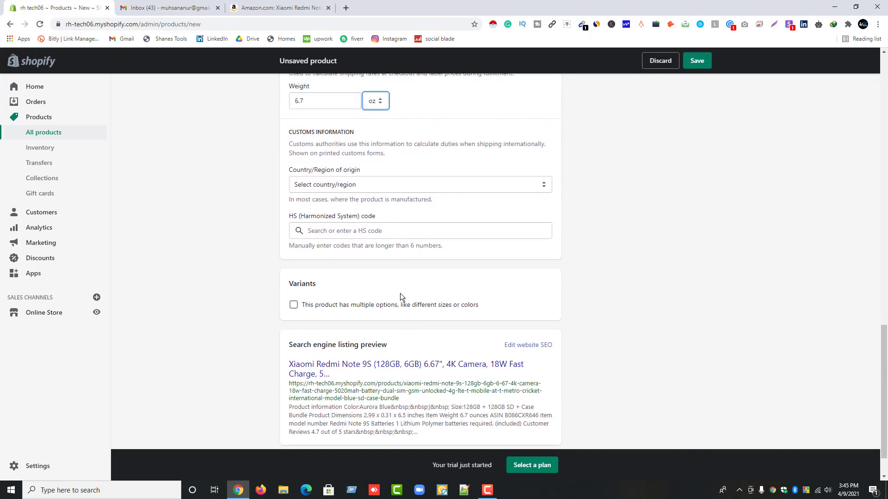
pyautogui.click(321, 187)
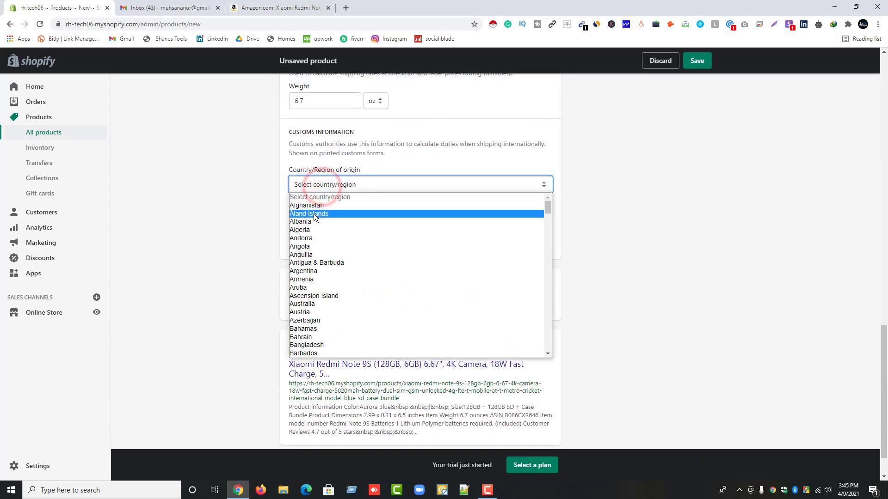
pyautogui.scroll(-4, 321, 319)
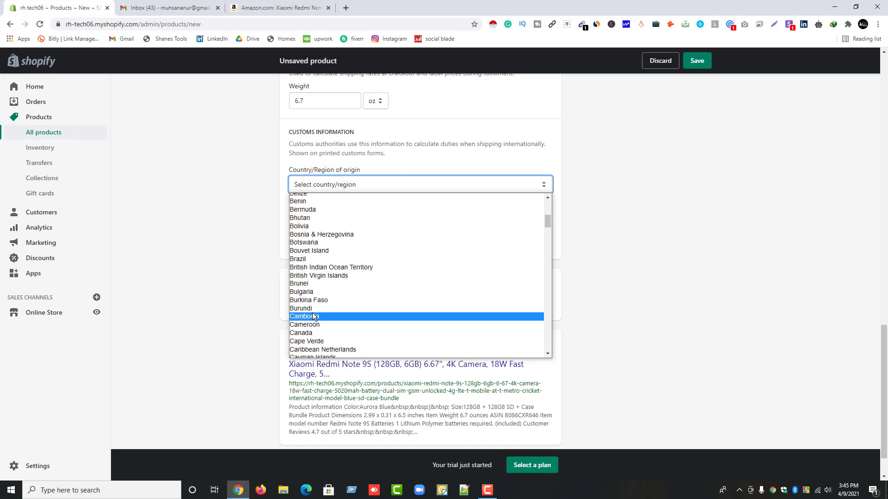
pyautogui.scroll(4, 354, 309)
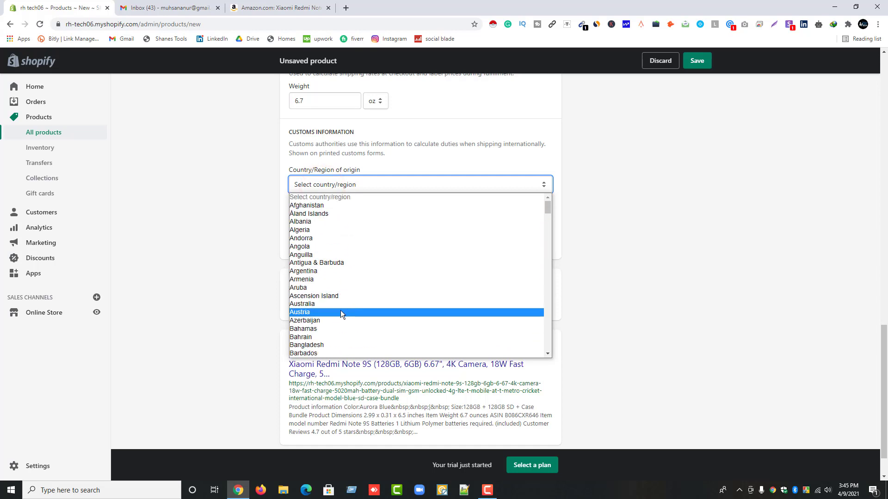
pyautogui.click(322, 345)
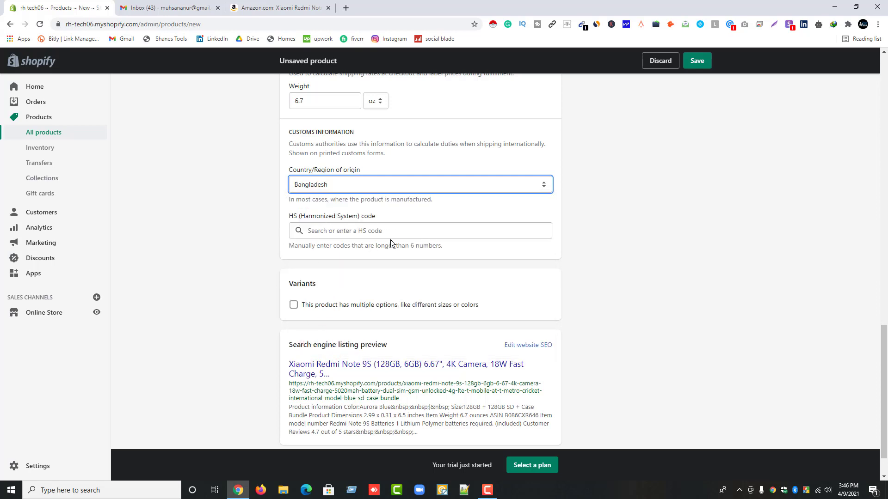
# Step: Enter the vendor's name in the product's organization details and add the product to the Electronics collection
pyautogui.scroll(-1, 390, 240)
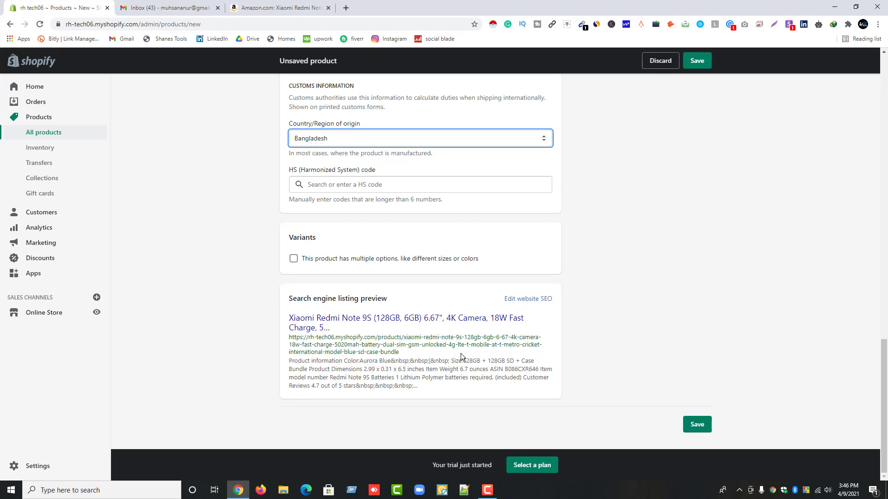
pyautogui.scroll(20, 462, 354)
pyautogui.scroll(-2, 463, 354)
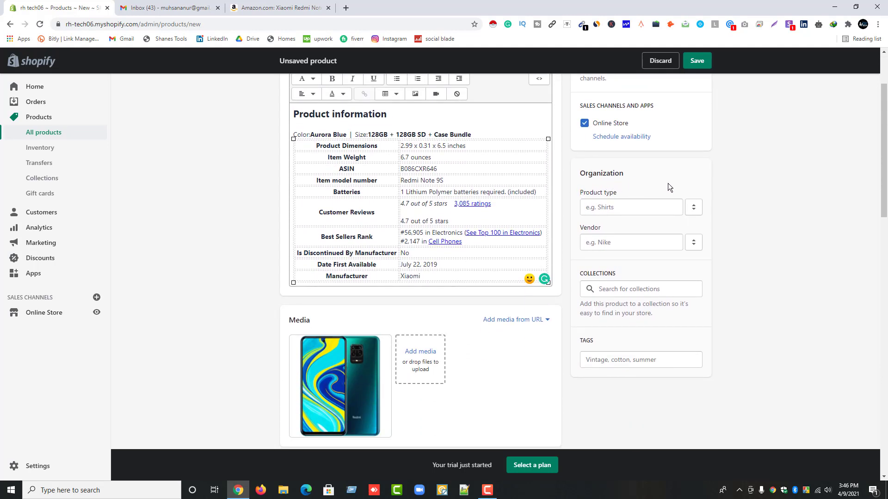
pyautogui.click(635, 208)
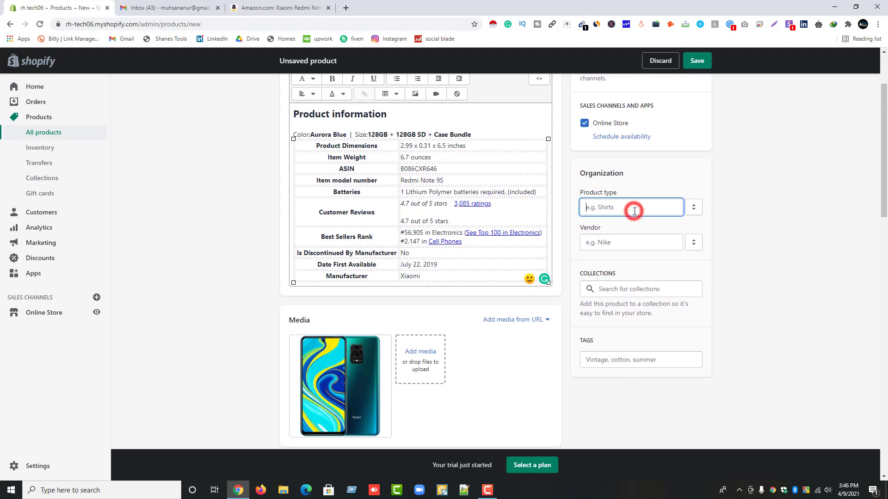
pyautogui.click(624, 244)
pyautogui.write('ra')
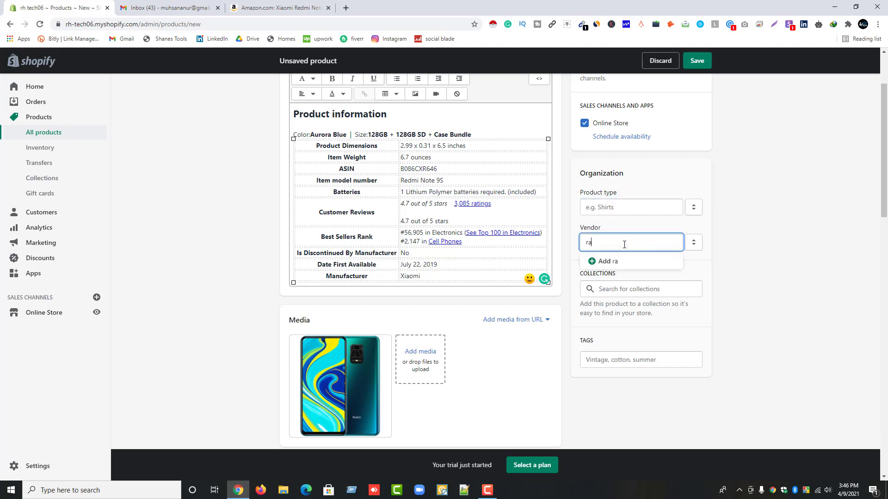
pyautogui.write('sel')
pyautogui.click(616, 291)
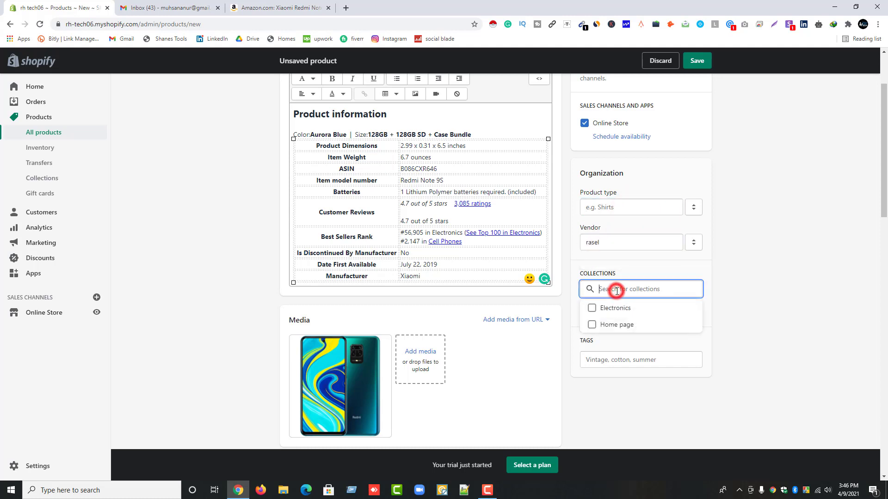
pyautogui.click(593, 308)
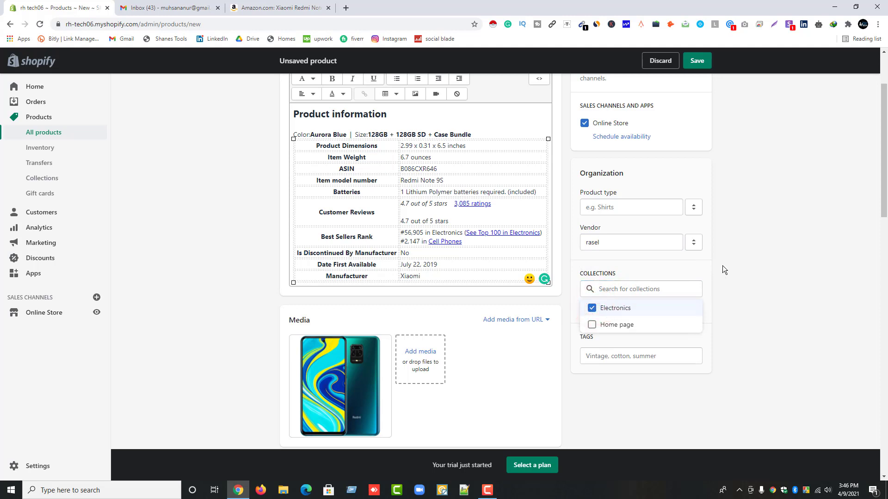
# Step: Add the tags "redmi" and "smartphone" to the product
pyautogui.click(699, 263)
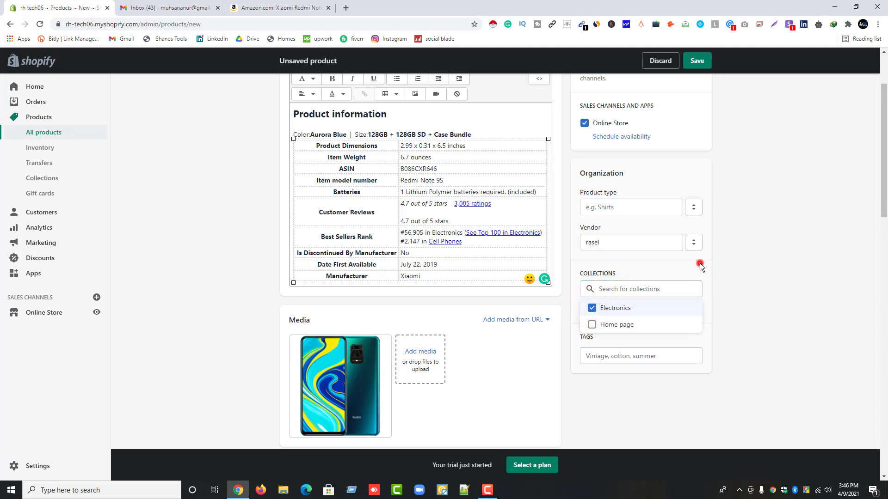
pyautogui.click(597, 356)
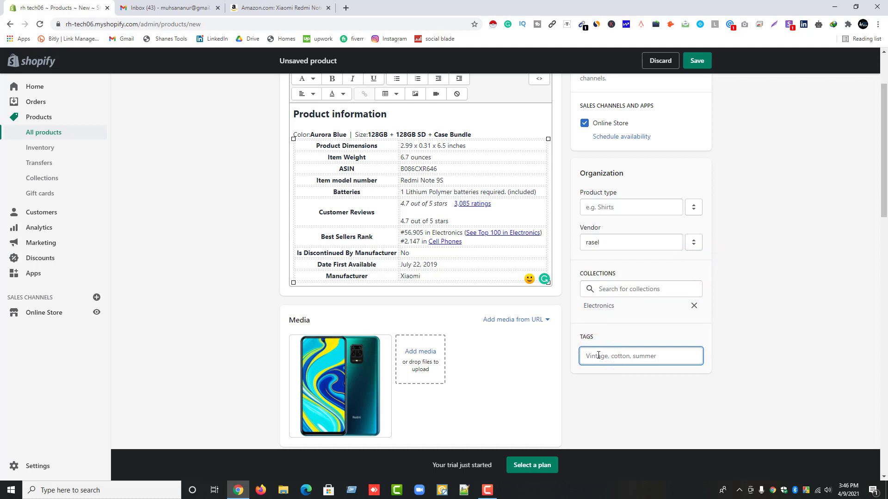
pyautogui.write('redmi')
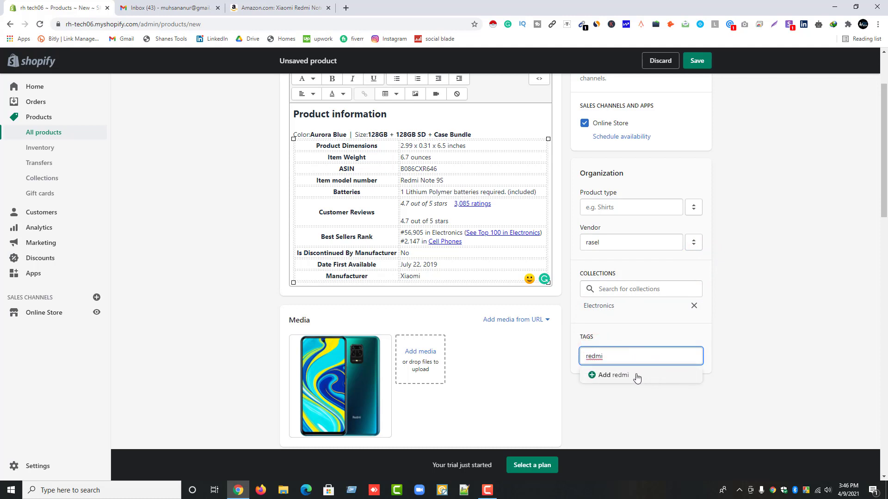
pyautogui.click(616, 376)
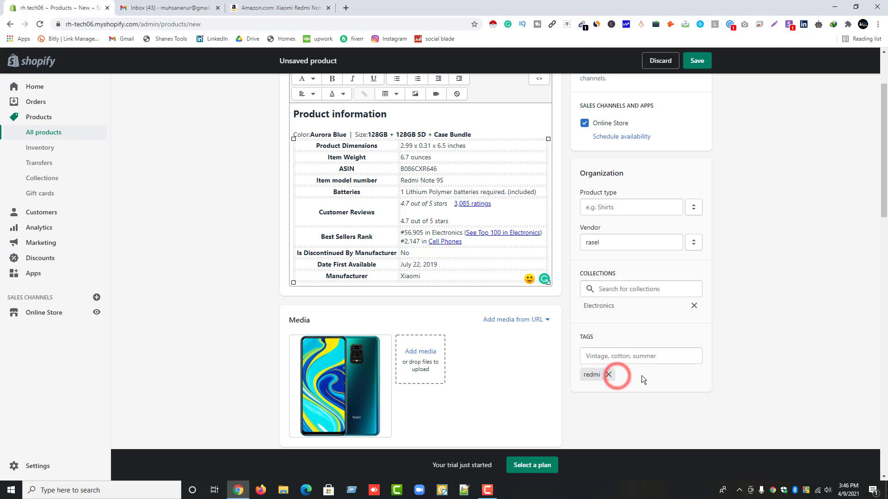
pyautogui.click(620, 359)
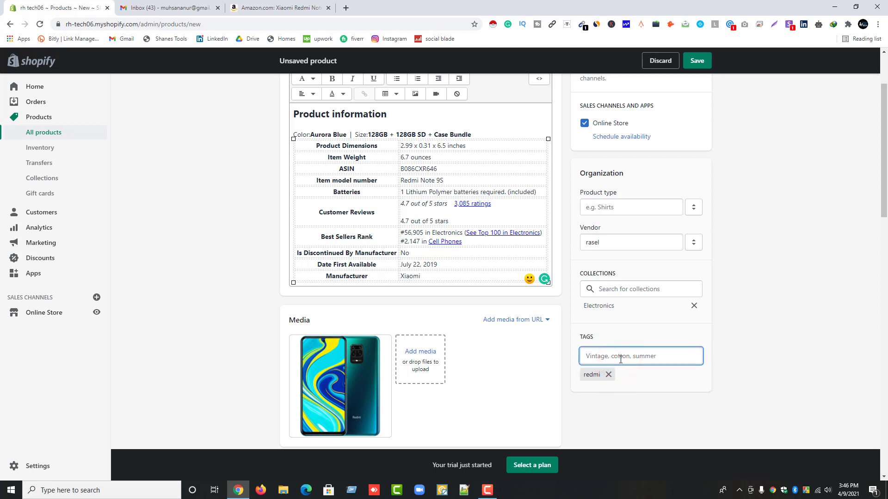
pyautogui.write('smartp')
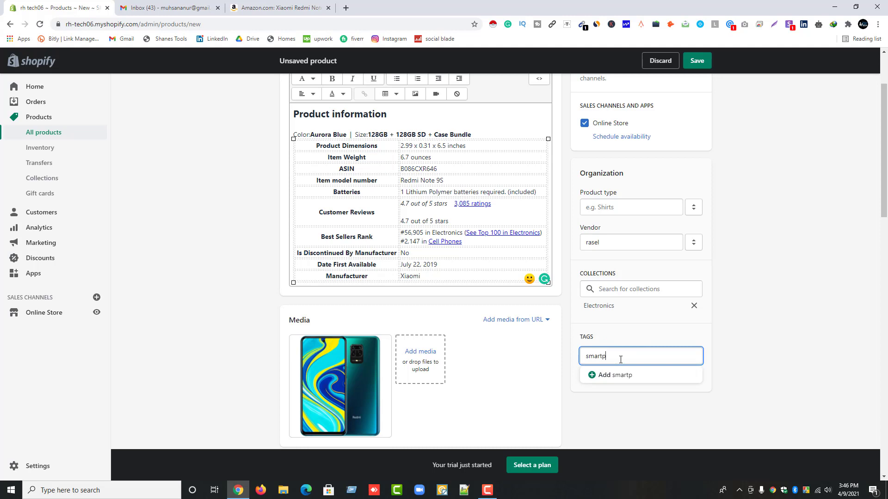
pyautogui.write('hone')
pyautogui.press('Return')
# Step: Set the product status to Active and save the product
pyautogui.scroll(3, 687, 397)
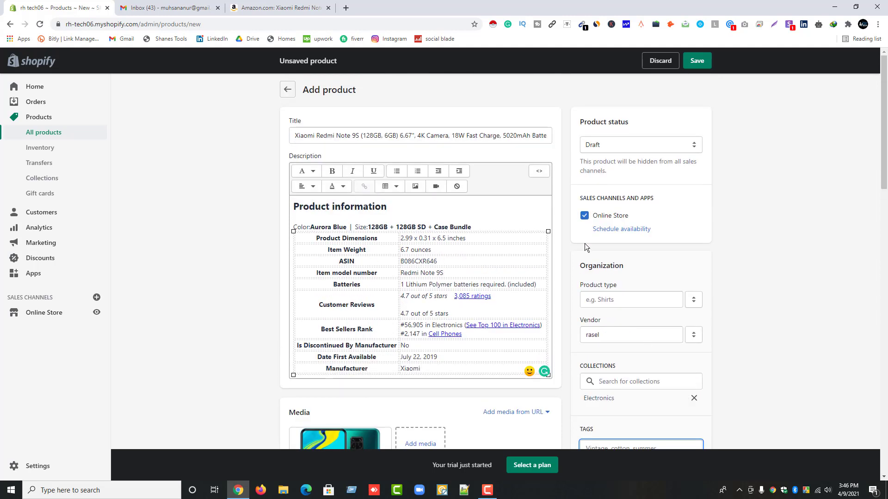
pyautogui.click(612, 146)
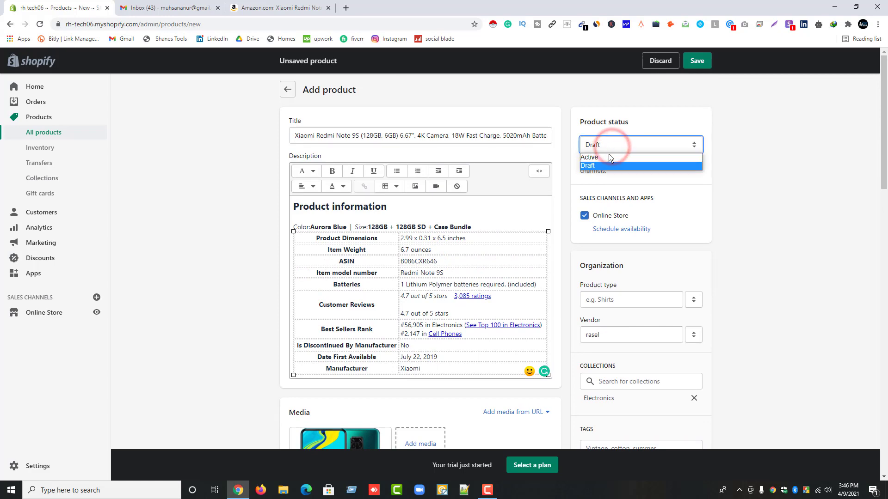
pyautogui.click(608, 154)
pyautogui.scroll(-15, 685, 248)
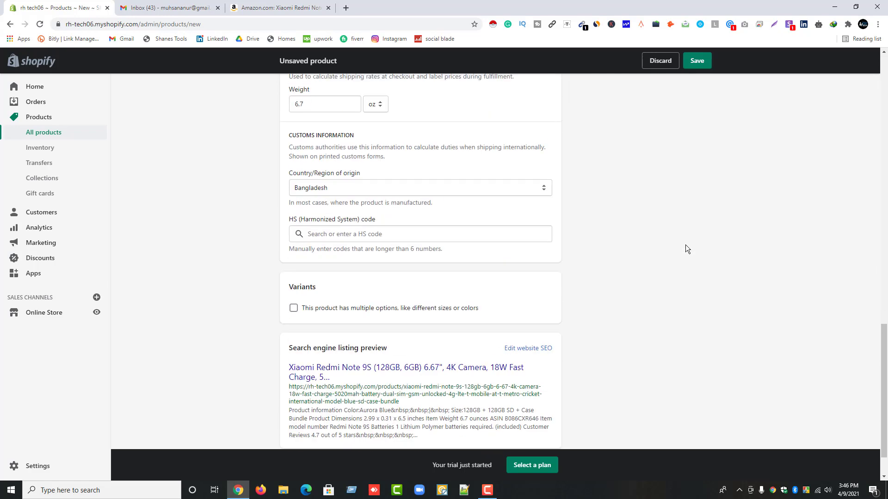
pyautogui.click(696, 60)
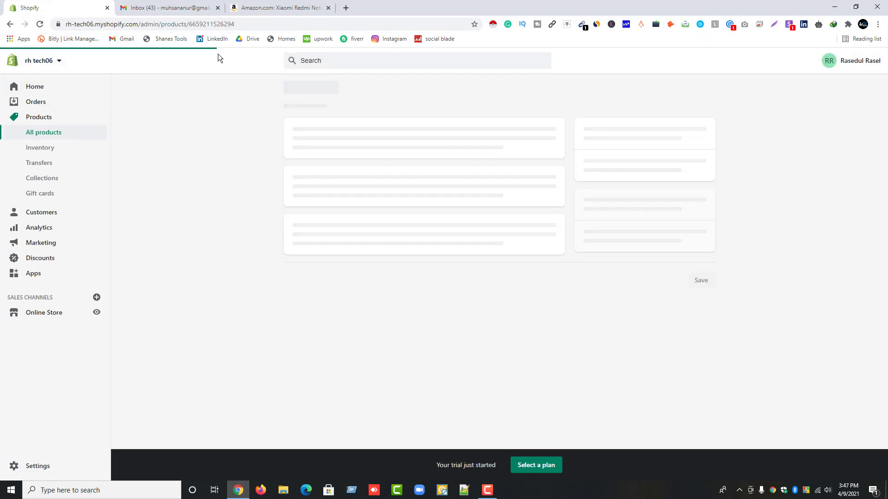
# Step: View the online store in a new browser tab and examine its web address
pyautogui.click(96, 312)
pyautogui.click(174, 24)
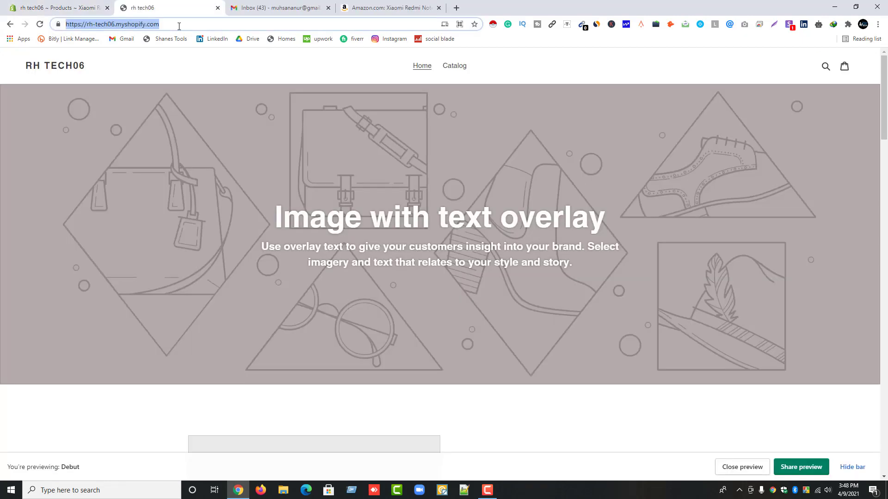
pyautogui.click(178, 24)
pyautogui.doubleClick(125, 25)
pyautogui.click(124, 27)
# Step: Check the product listing on the storefront's Catalog page, and return to the store's Home page
pyautogui.click(455, 67)
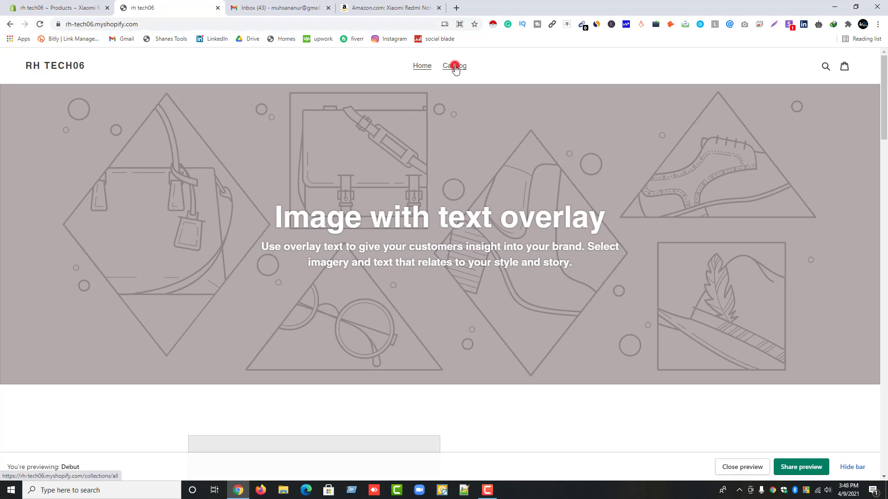
pyautogui.scroll(-3, 313, 162)
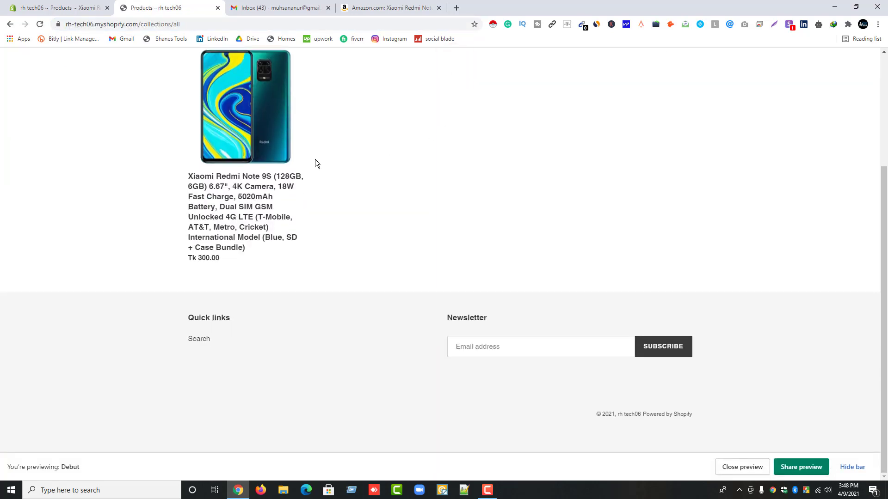
pyautogui.scroll(3, 252, 186)
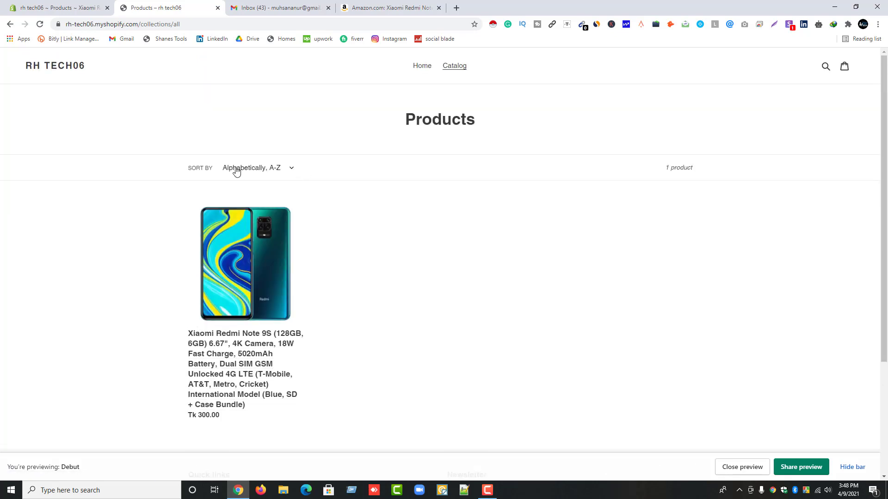
pyautogui.click(423, 67)
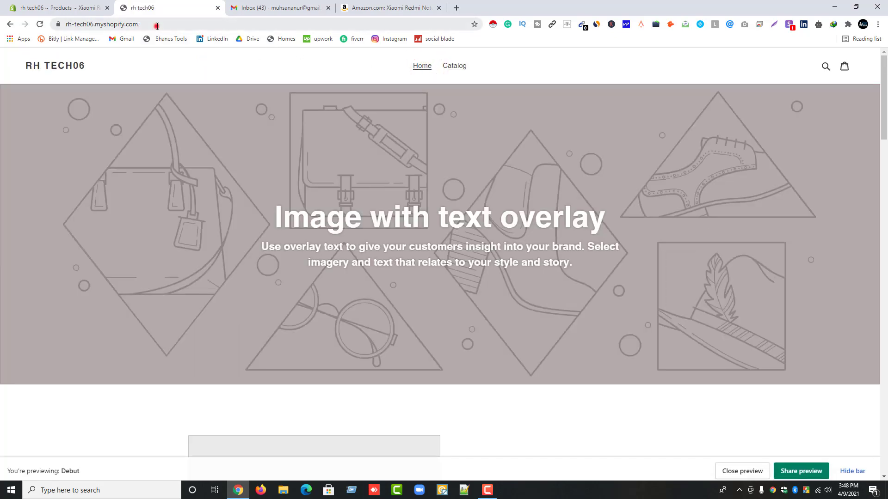
# Step: Open the store's admin by adding "/admin" to the storefront address rh-tech06.myshopify.com
pyautogui.click(158, 25)
pyautogui.click(155, 26)
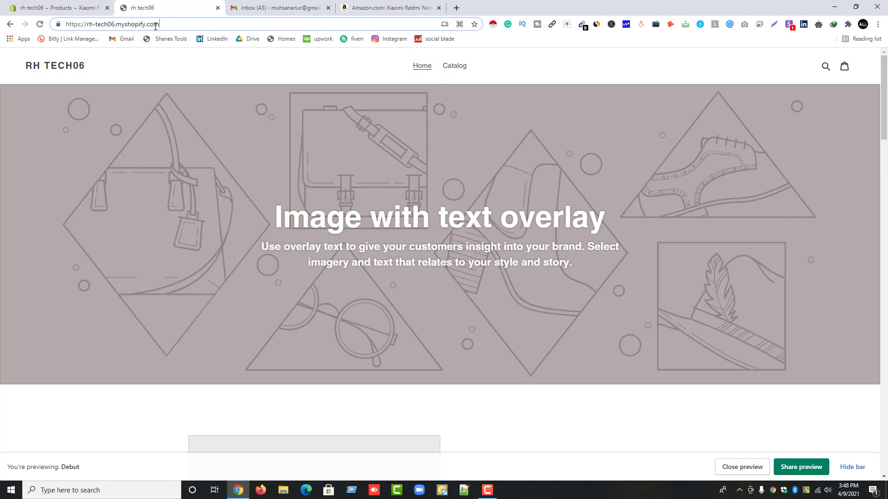
pyautogui.write('/')
pyautogui.write('admin')
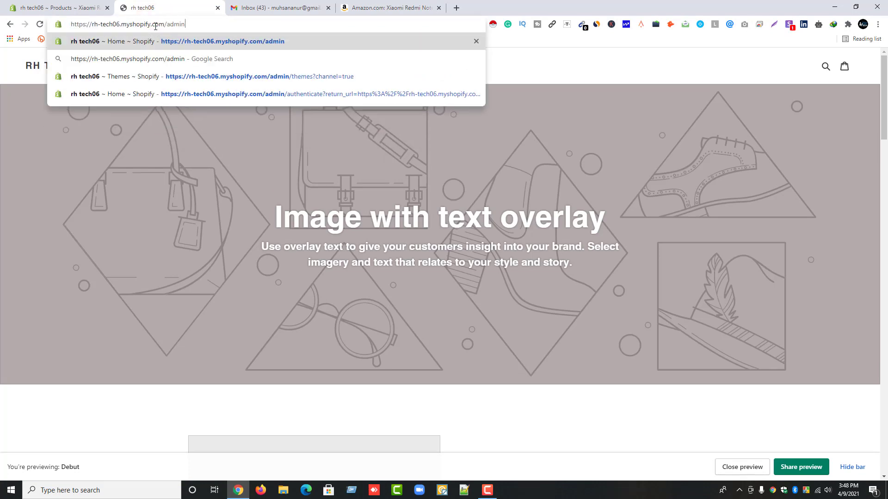
pyautogui.press('Return')
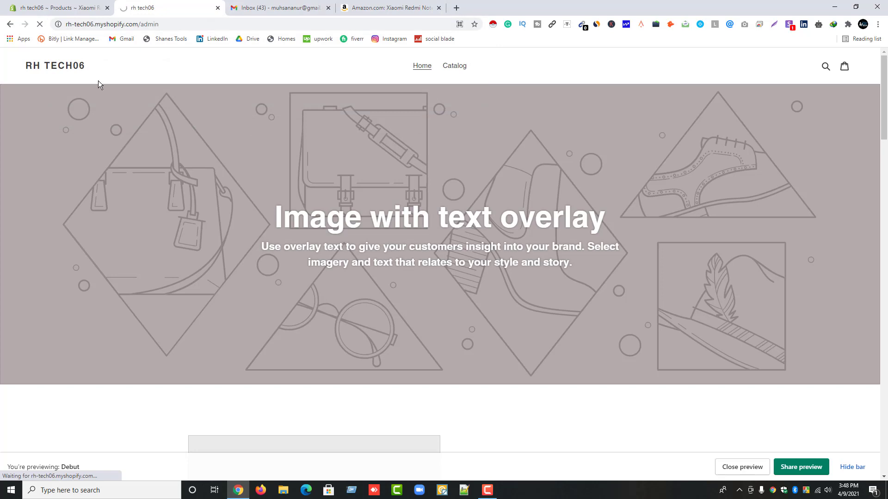